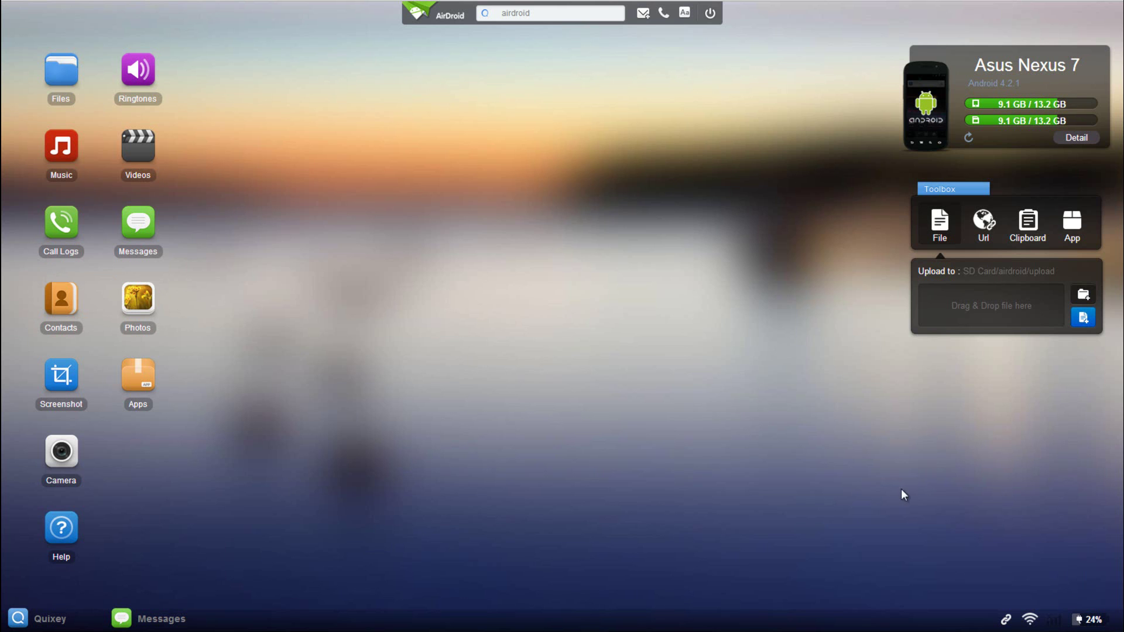
Drag the Toolbox panel from the right edge to the centre of the desktop.
mouse_move(1005, 622)
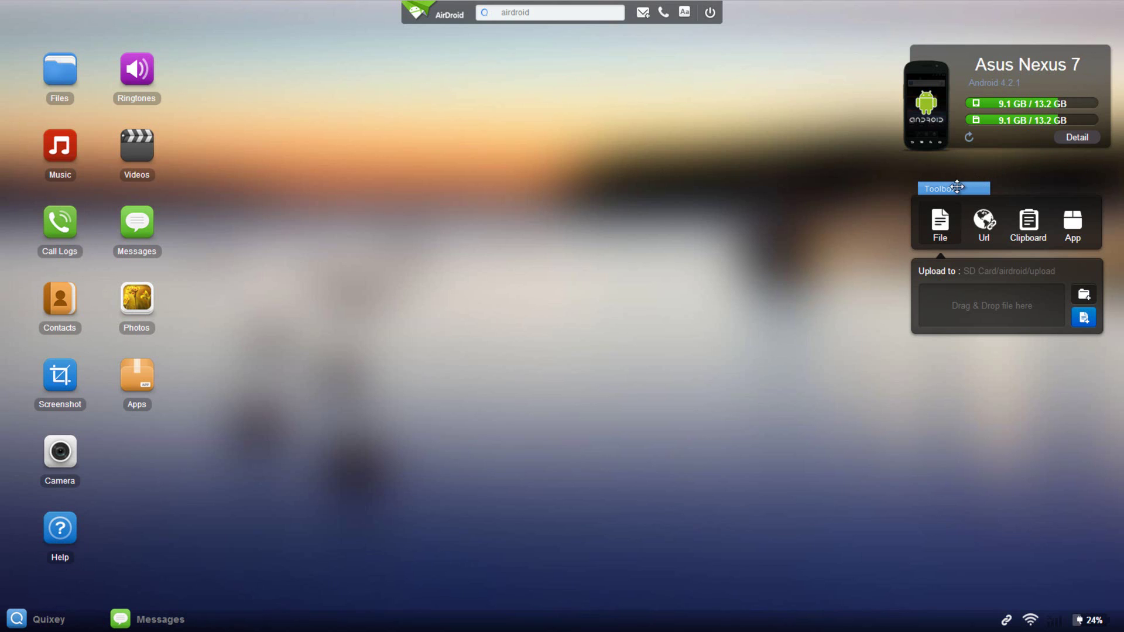
drag(957, 186, 527, 199)
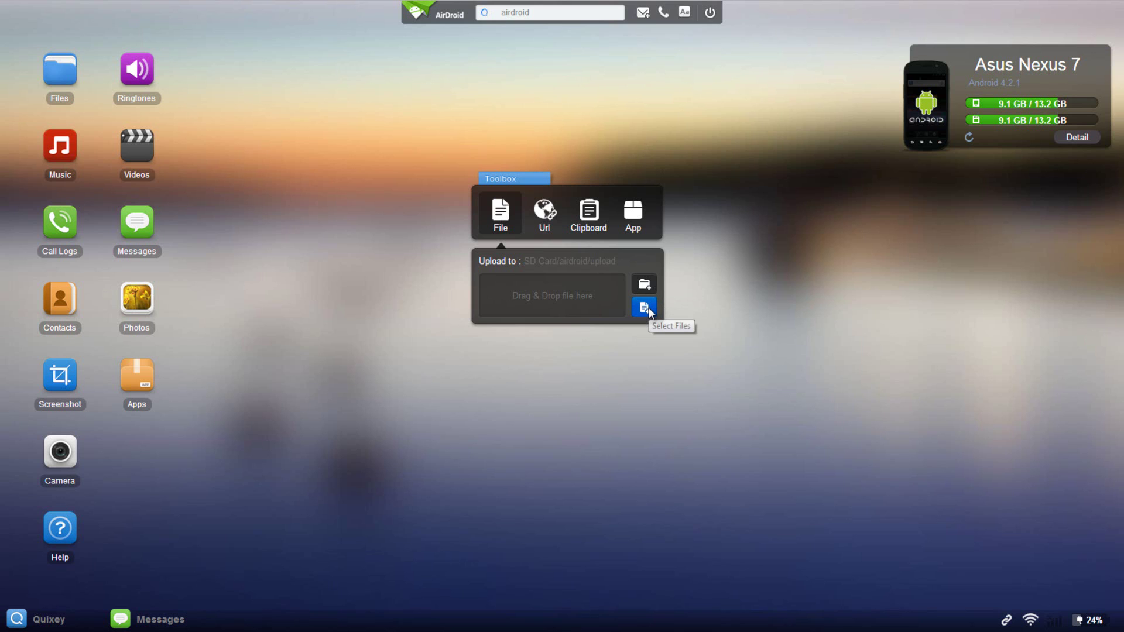
Step through the toolbox's Url, Clipboard and App tabs, ending on the app drag-and-drop area.
click(547, 218)
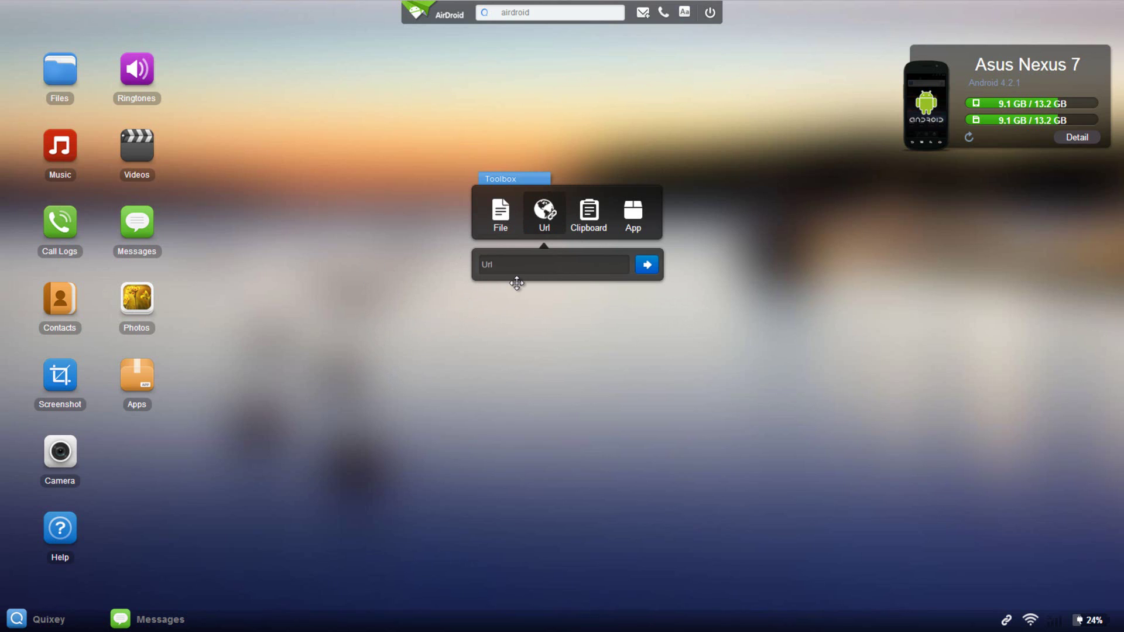
click(521, 264)
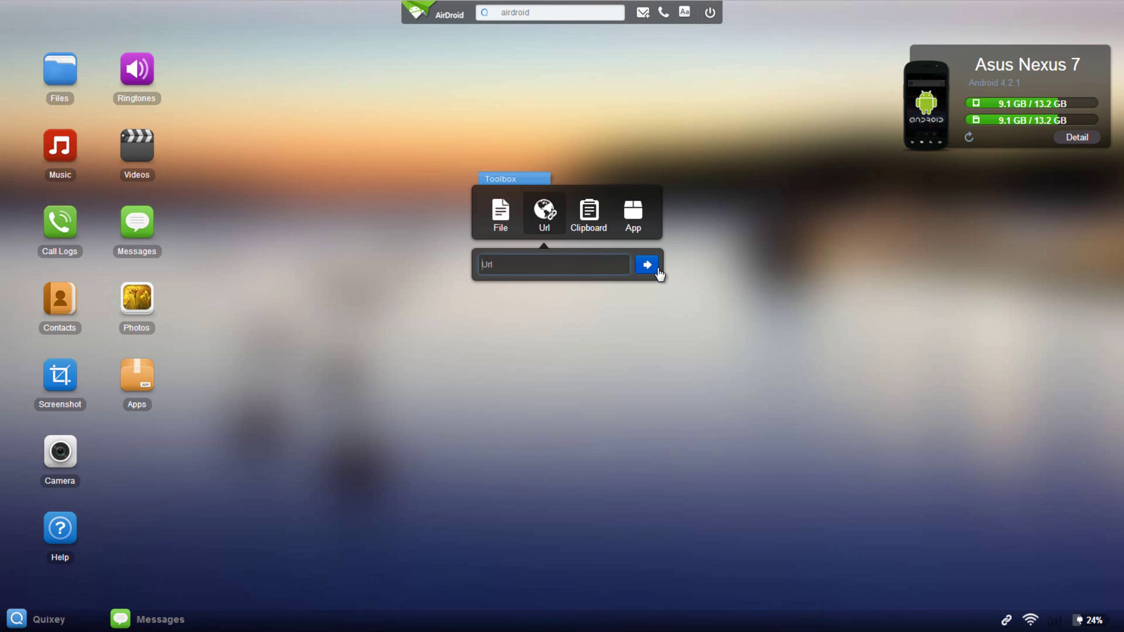
click(597, 225)
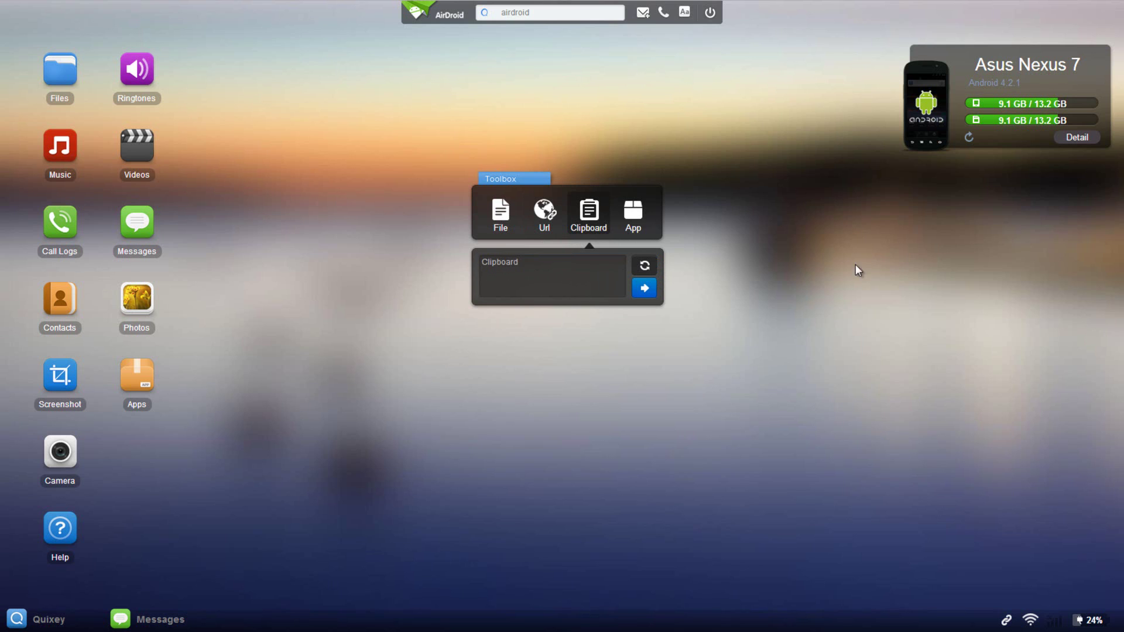
click(651, 219)
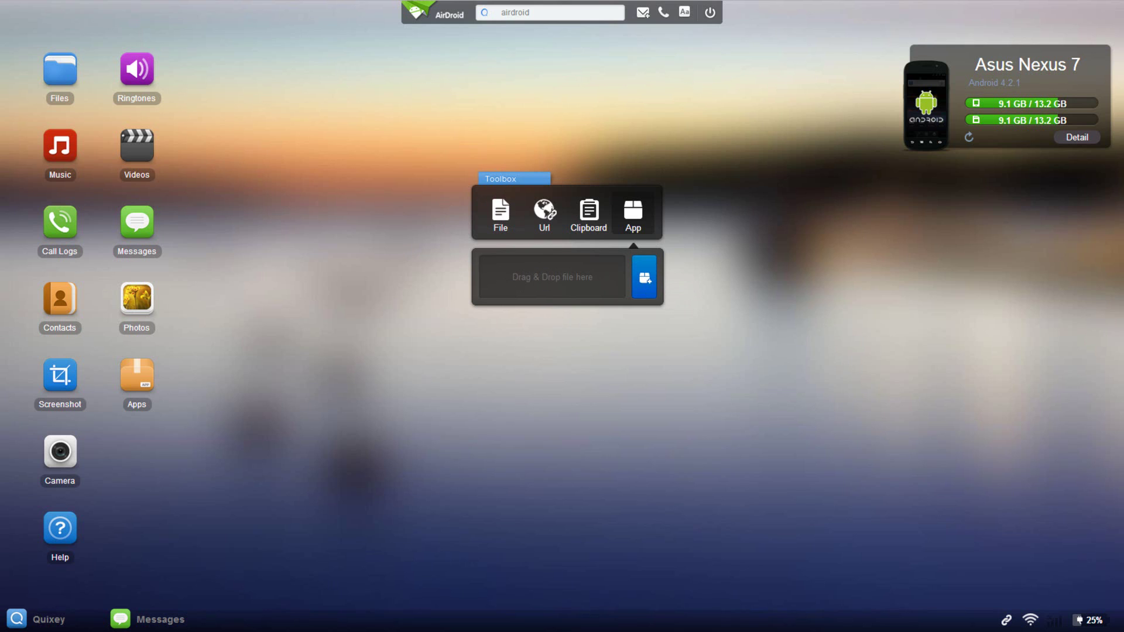
Move the toolbox back to the upper right and centre the Asus Nexus 7 device panel.
drag(525, 184, 963, 166)
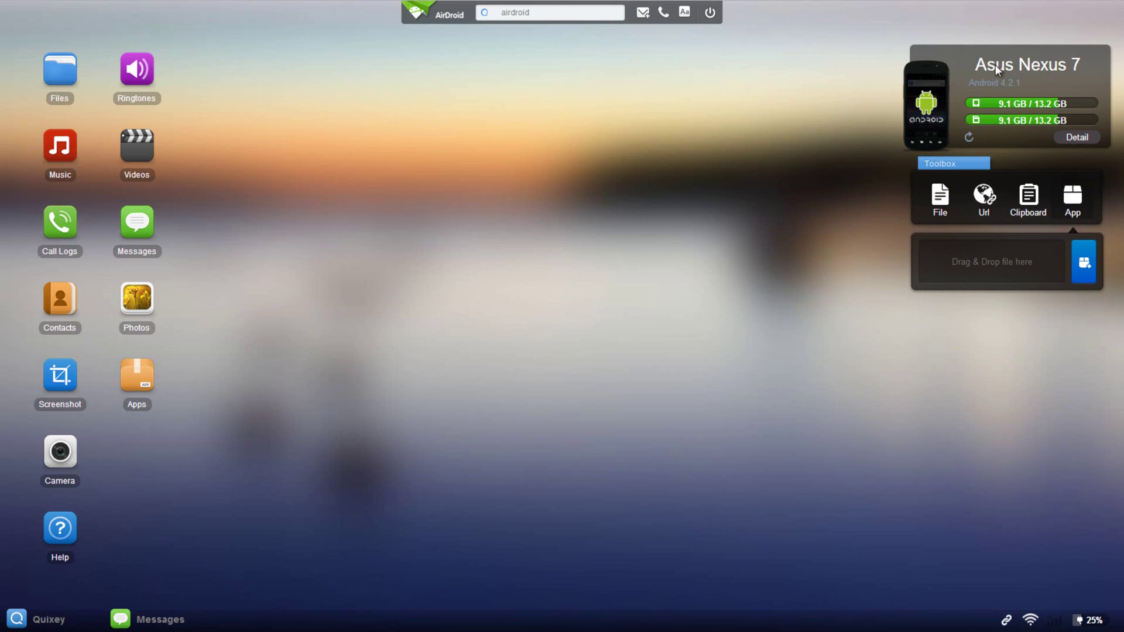
drag(995, 65, 545, 210)
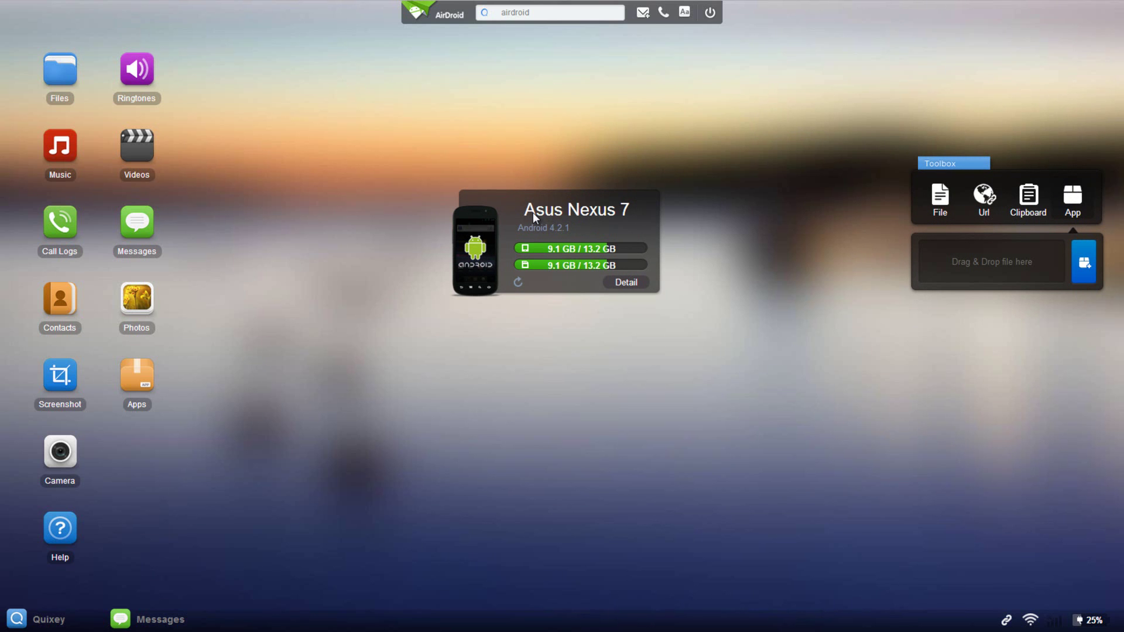
mouse_move(529, 228)
mouse_down()
mouse_move(547, 227)
mouse_move(523, 228)
mouse_up()
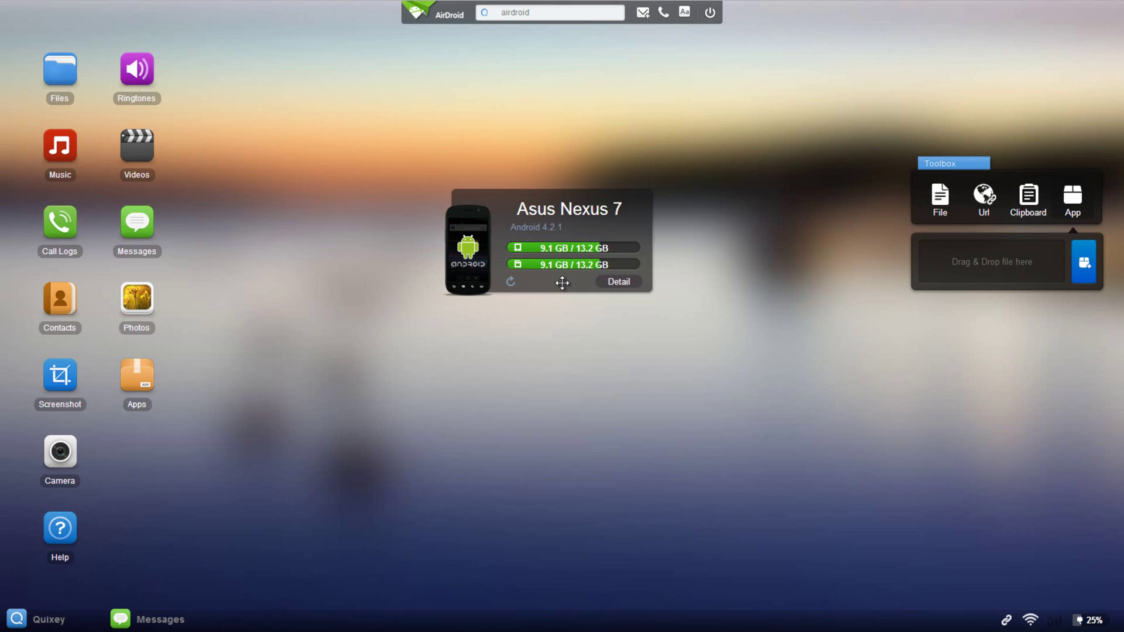
click(630, 289)
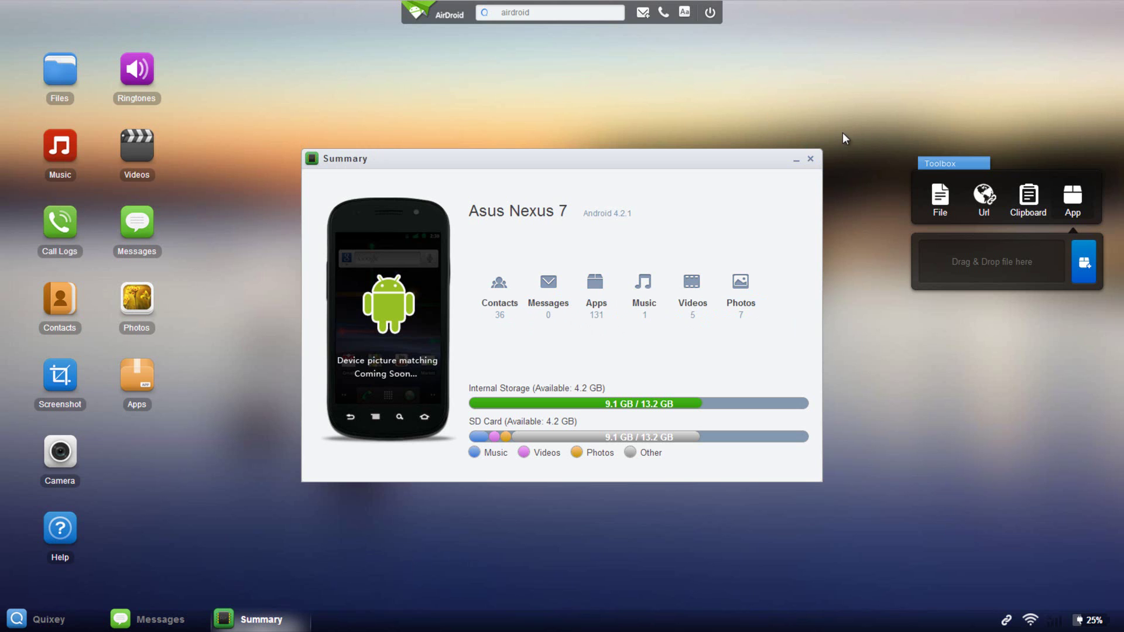
click(811, 160)
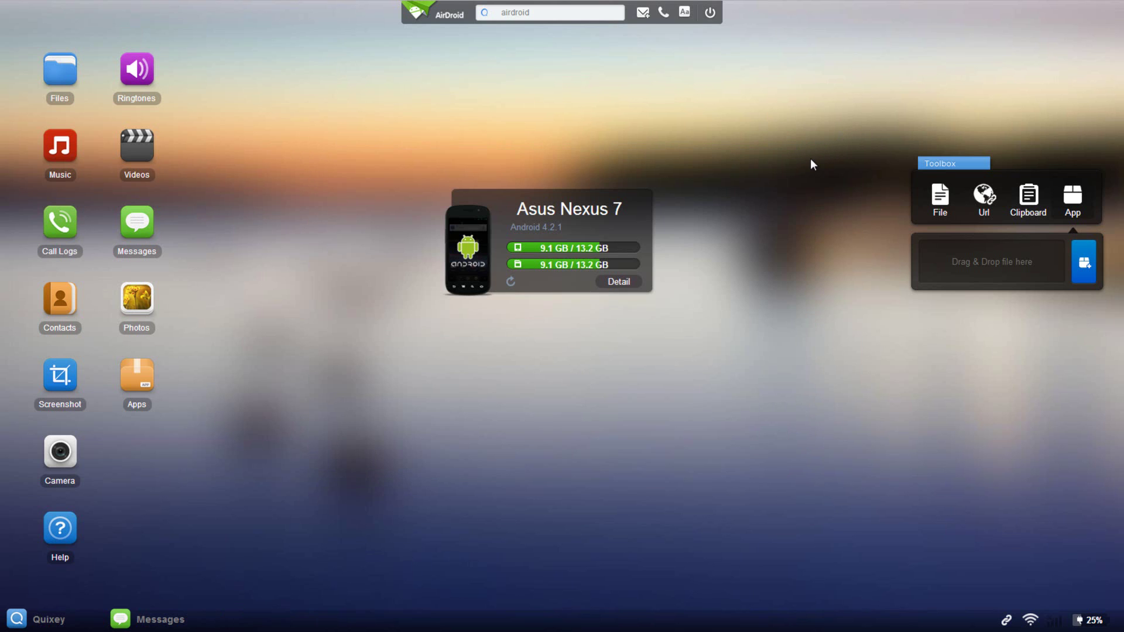
Drag the Asus Nexus 7 panel back to the top-right corner above the toolbox.
drag(467, 256, 906, 81)
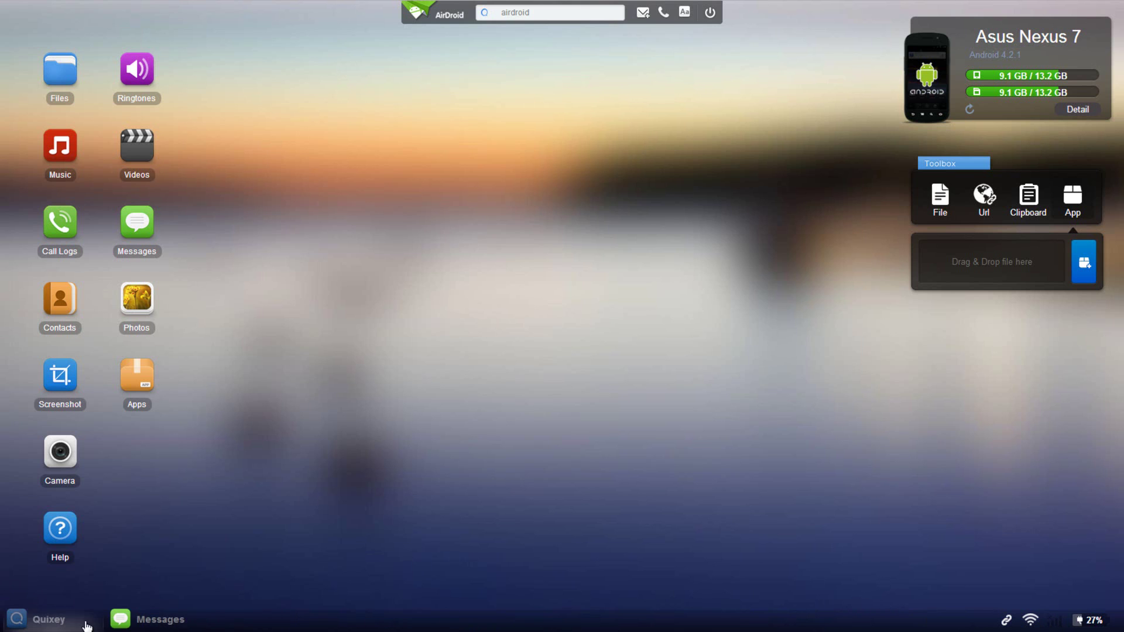
Open and minimise Quixey, then reopen Messages, maximise it and restore its size.
click(63, 623)
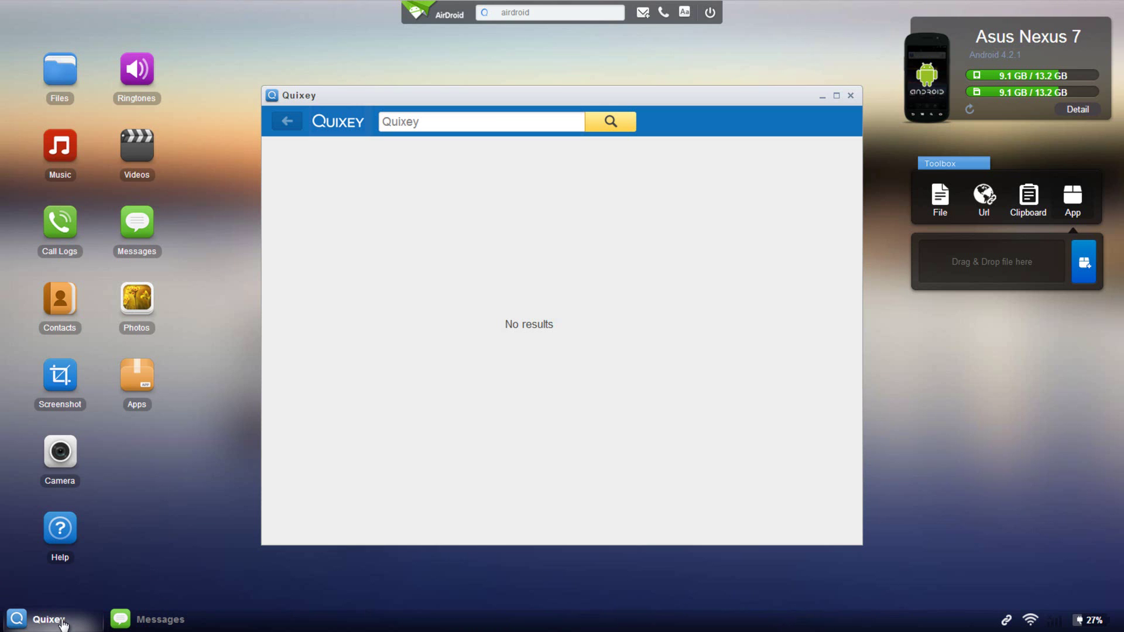
click(825, 97)
click(179, 621)
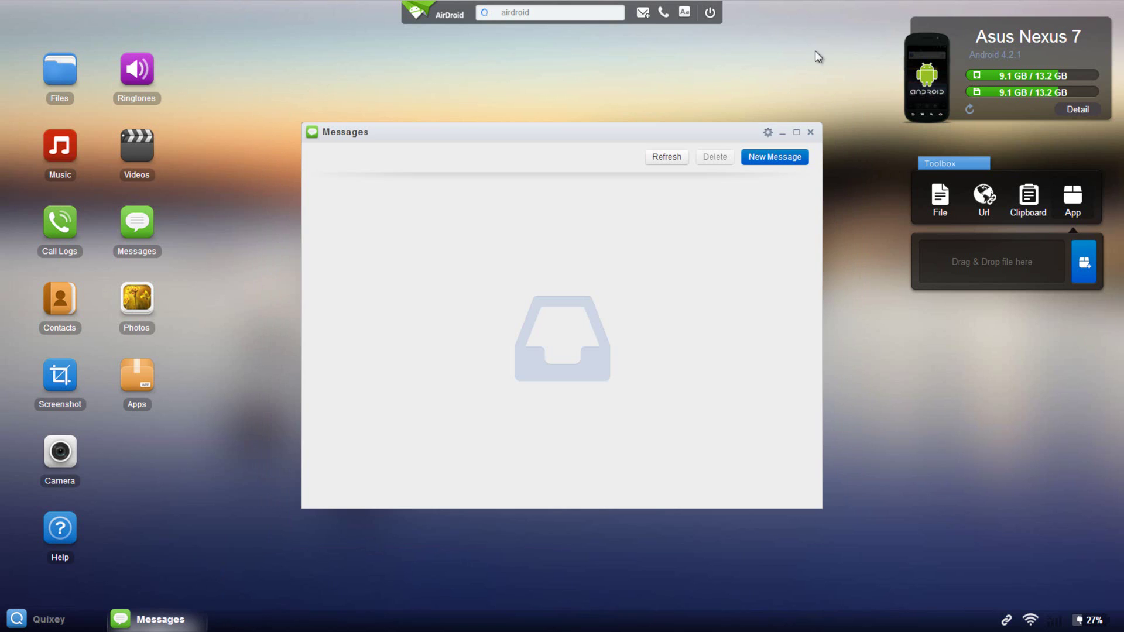
click(783, 136)
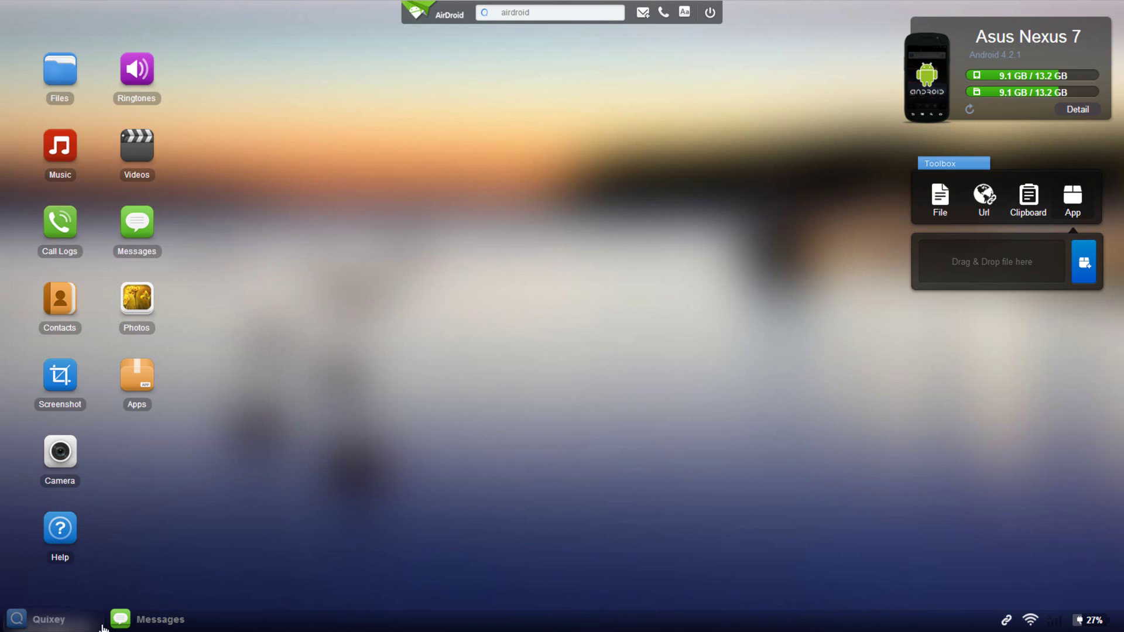
click(143, 618)
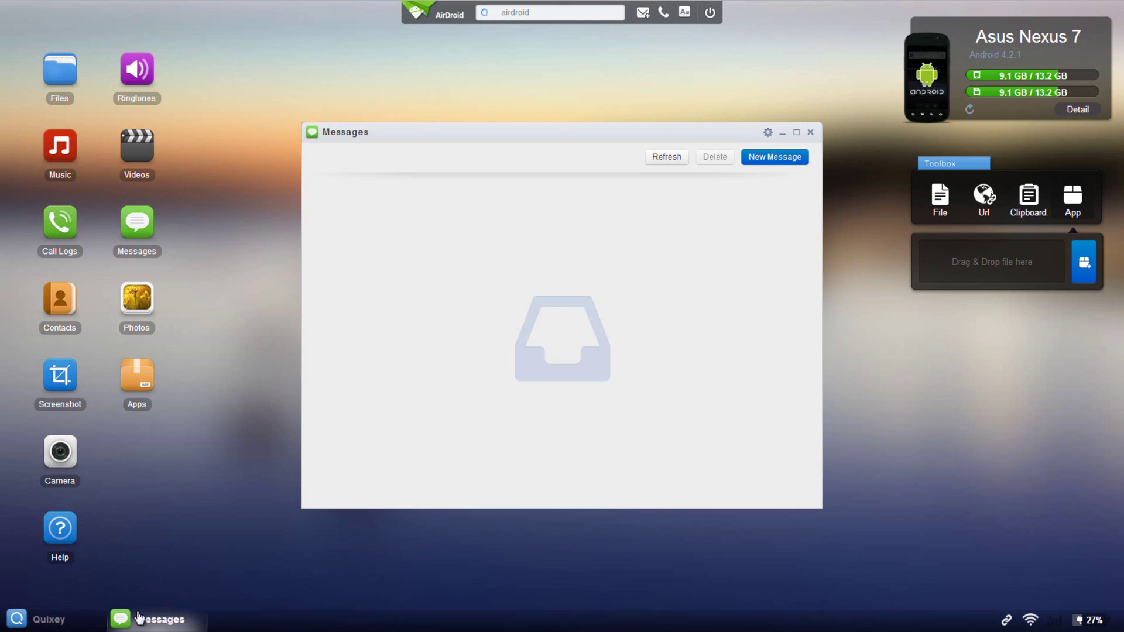
click(795, 134)
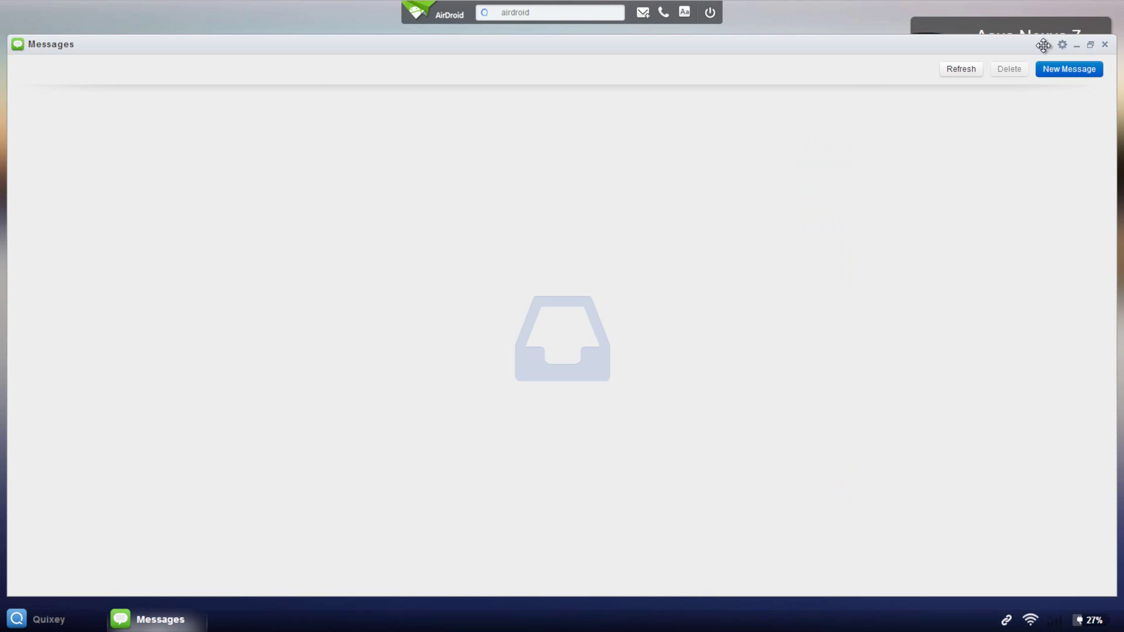
click(1090, 47)
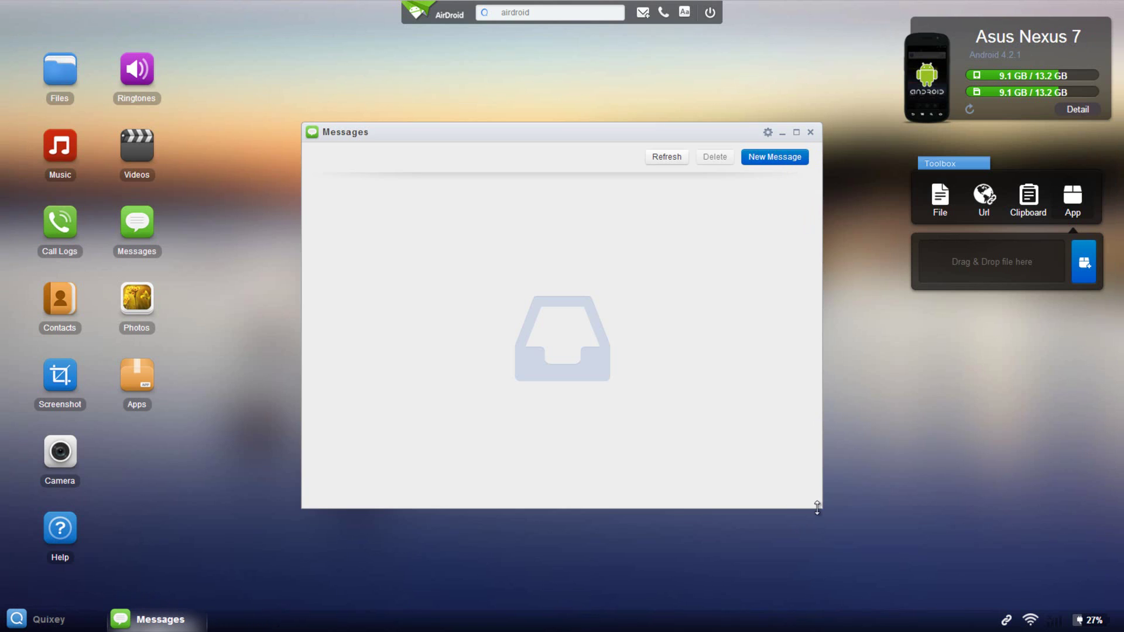
Resize the Messages window by dragging its edges, then minimise it to the taskbar.
drag(824, 513, 615, 384)
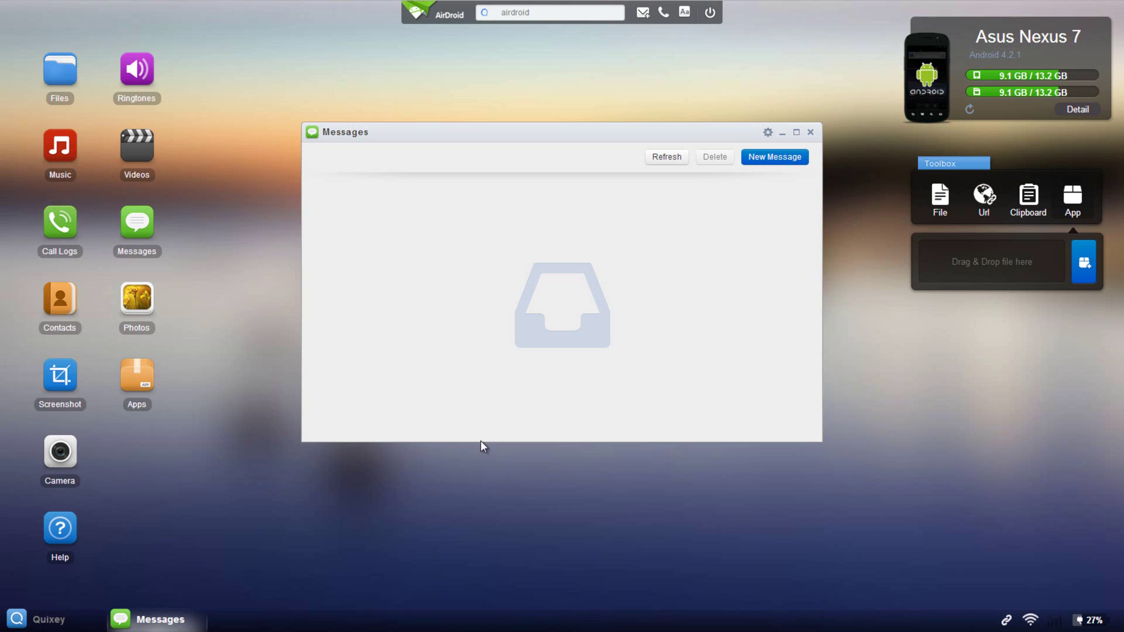
drag(485, 441, 486, 612)
mouse_move(823, 346)
mouse_down()
mouse_move(976, 345)
mouse_move(823, 332)
mouse_up()
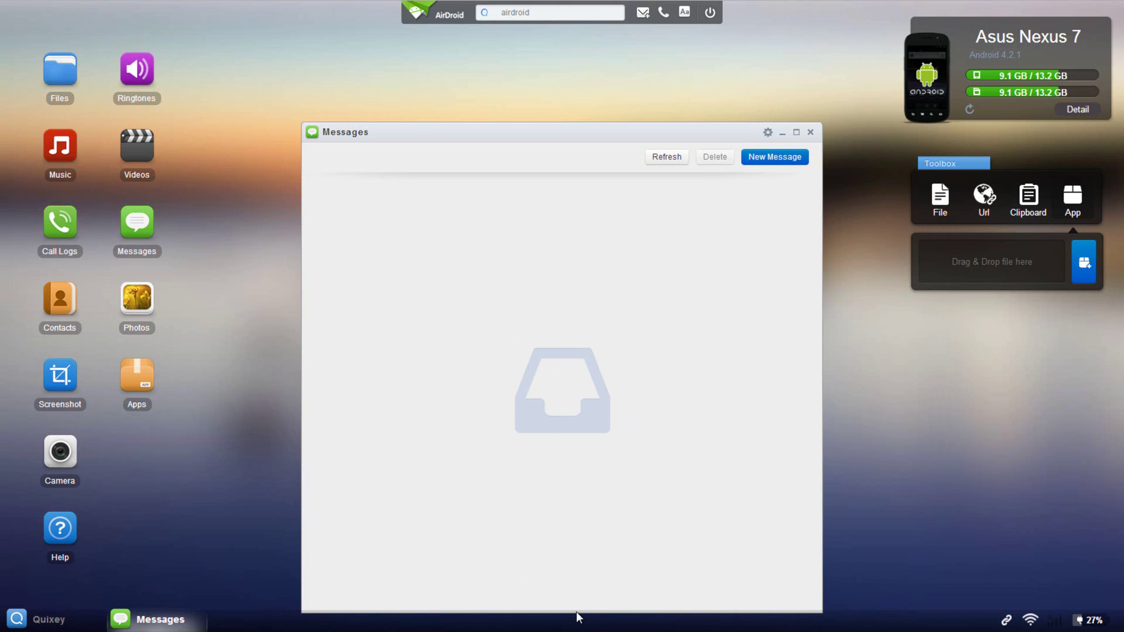
click(163, 604)
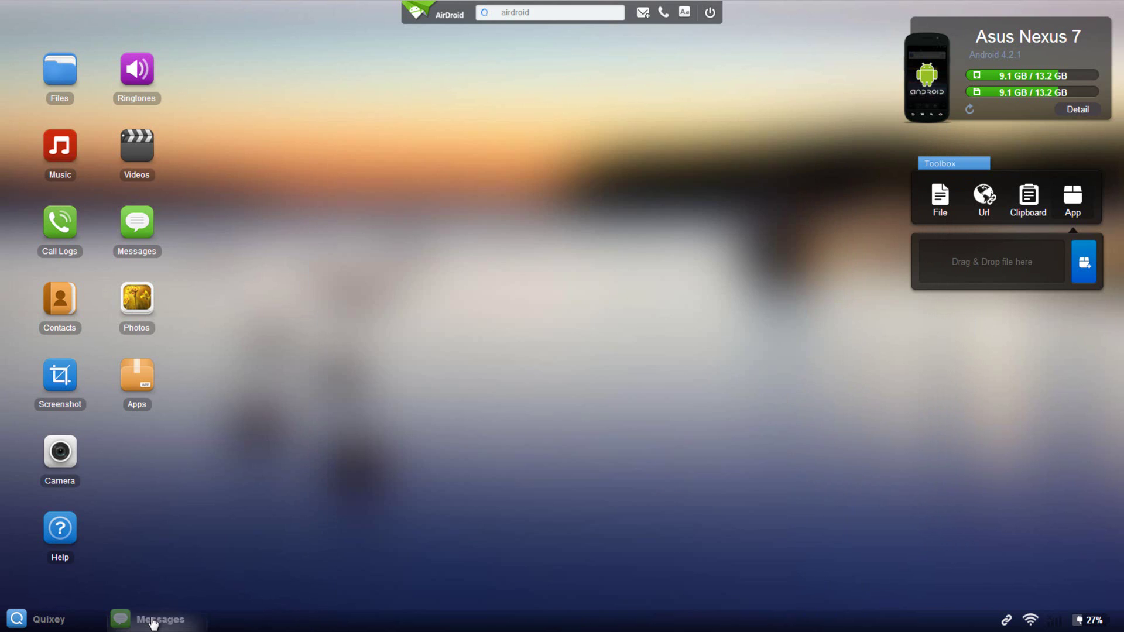
Shrink the Quixey window, search for 'airdroid' and scroll through the app results.
click(45, 616)
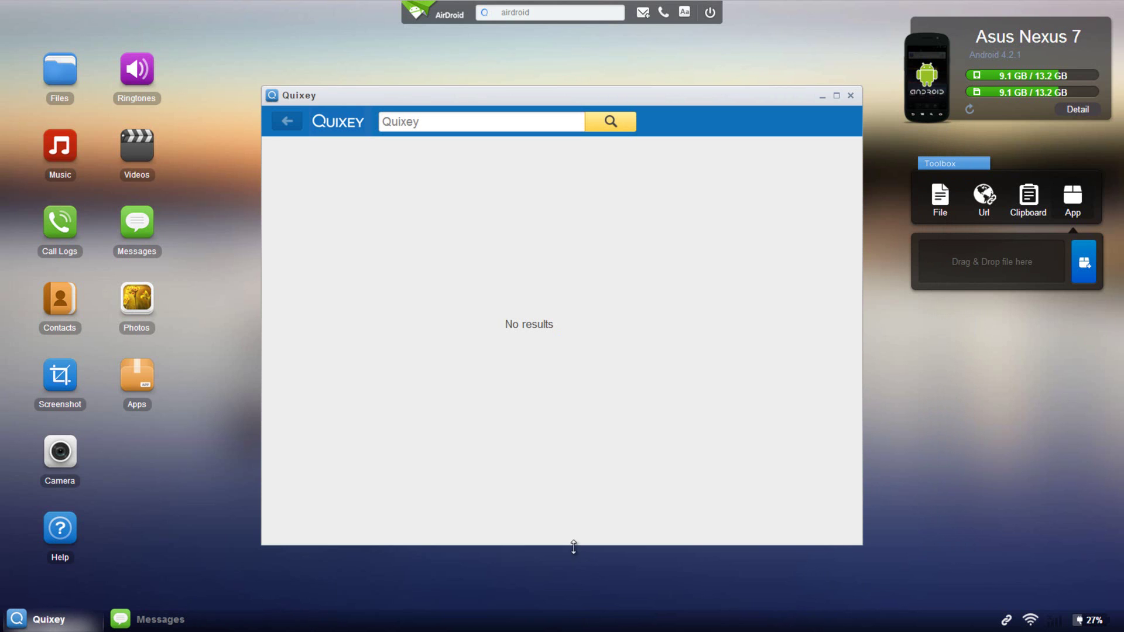
drag(573, 543, 475, 462)
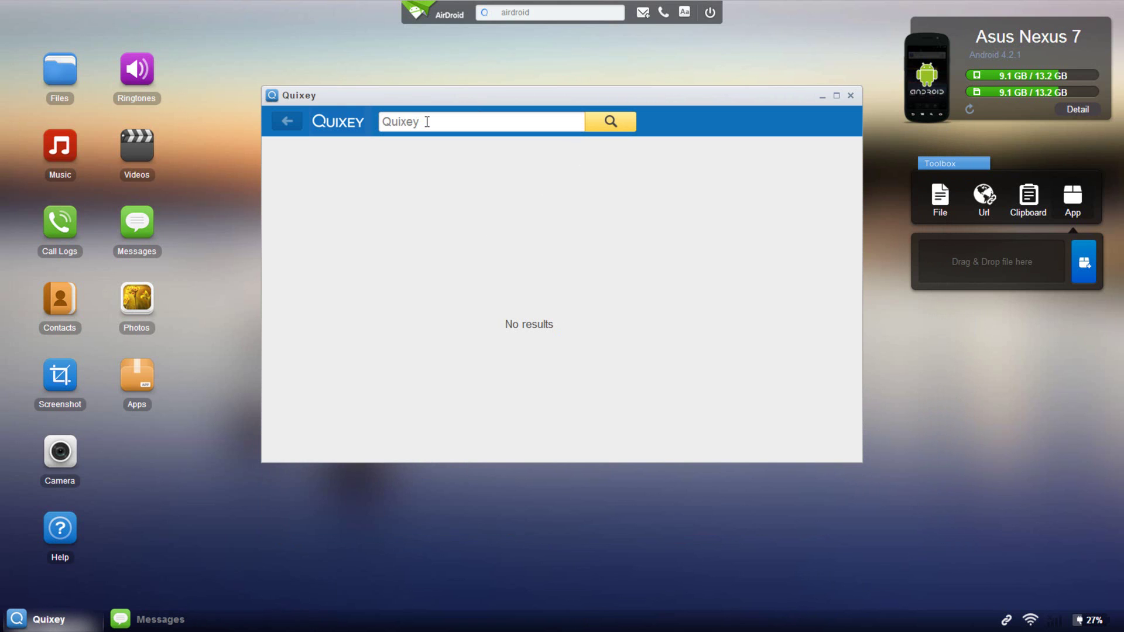
drag(418, 122, 359, 118)
text(airdr)
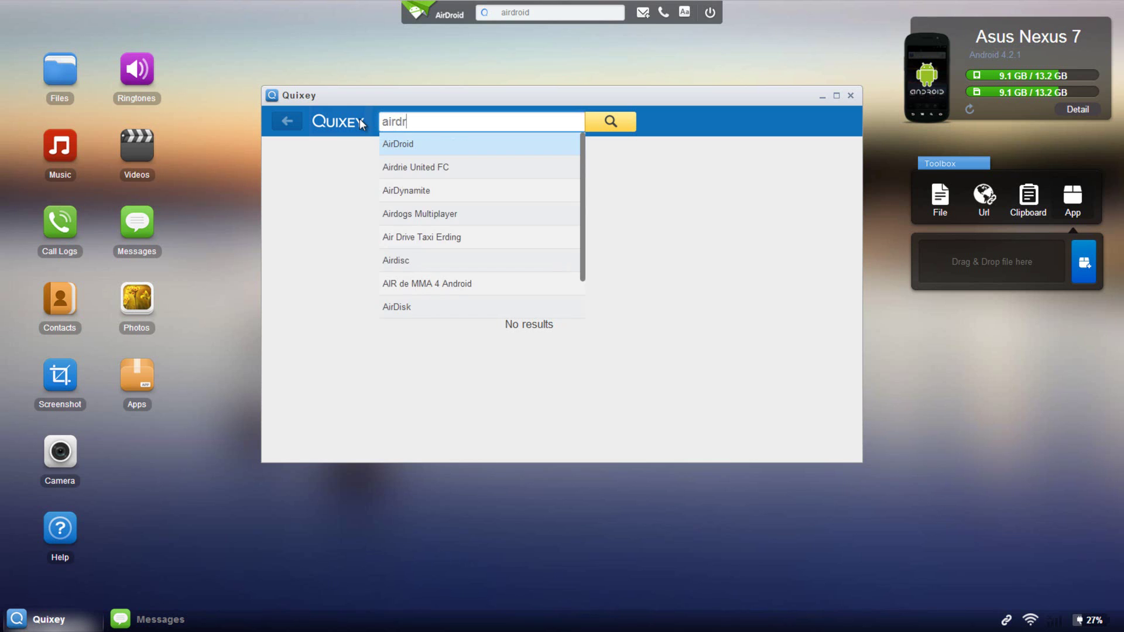
text(oid)
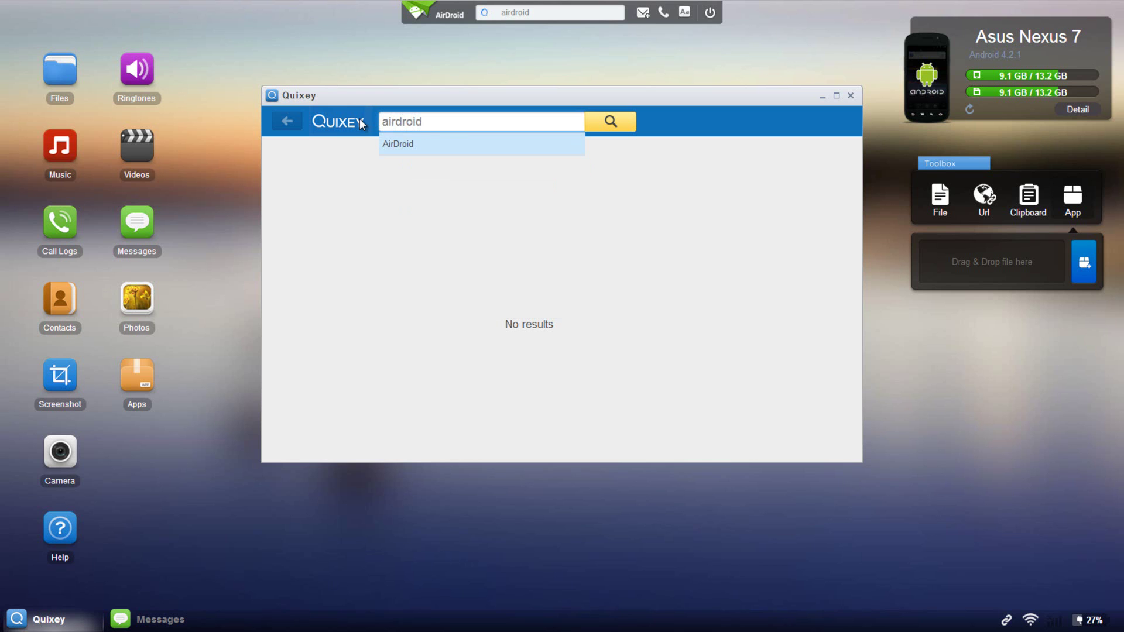
key(Down)
key(Return)
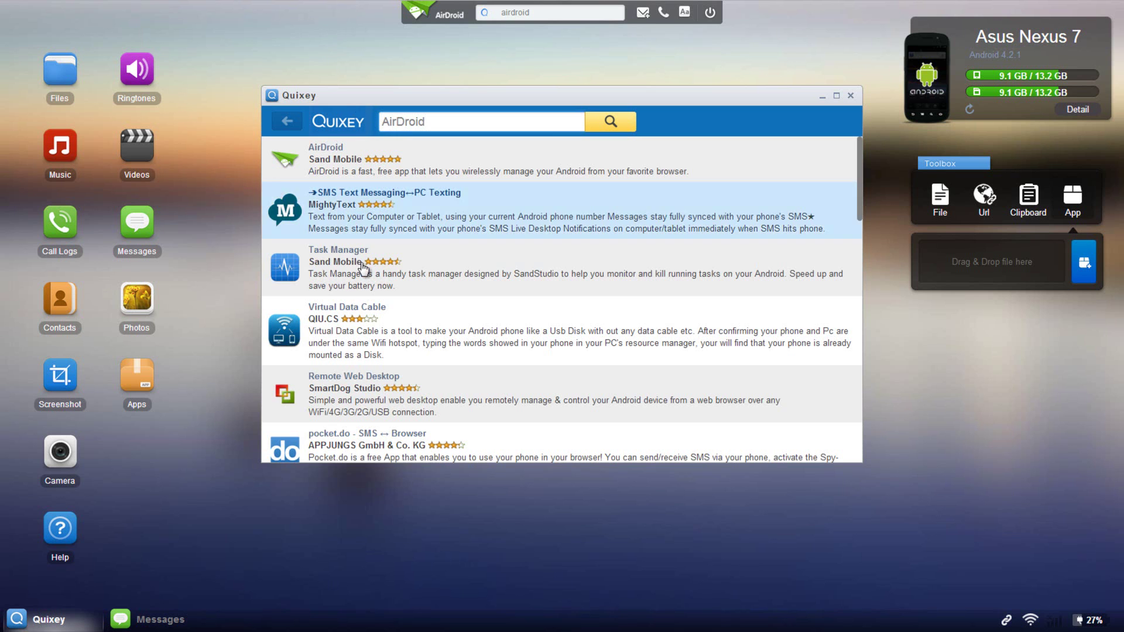
scroll(404, 188, down, 5)
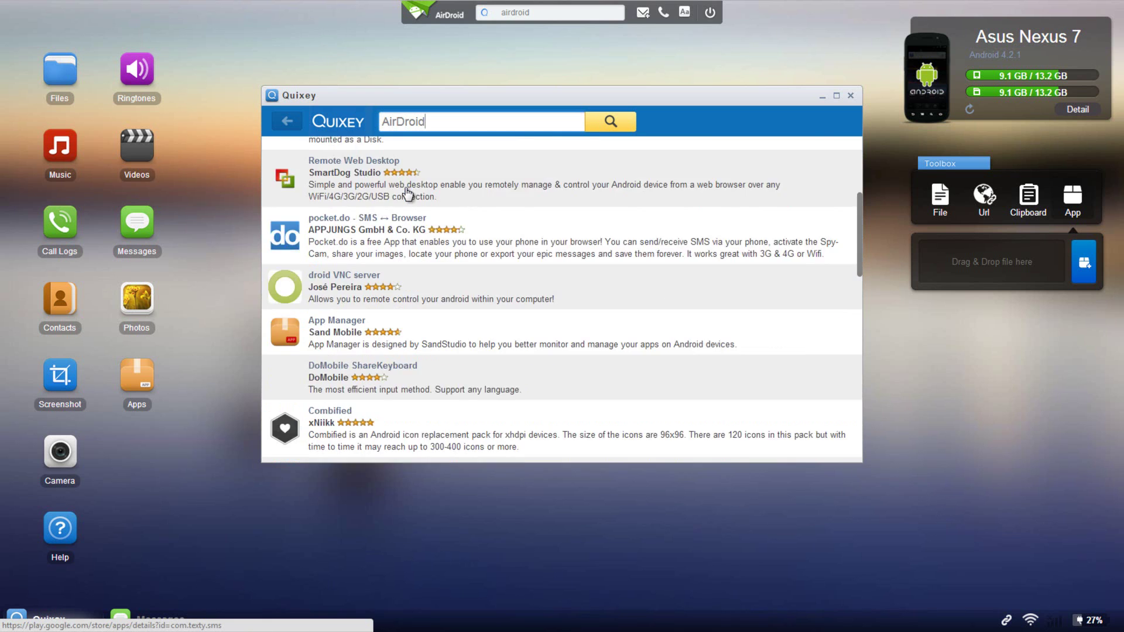
scroll(408, 193, down, 3)
scroll(408, 193, up, 8)
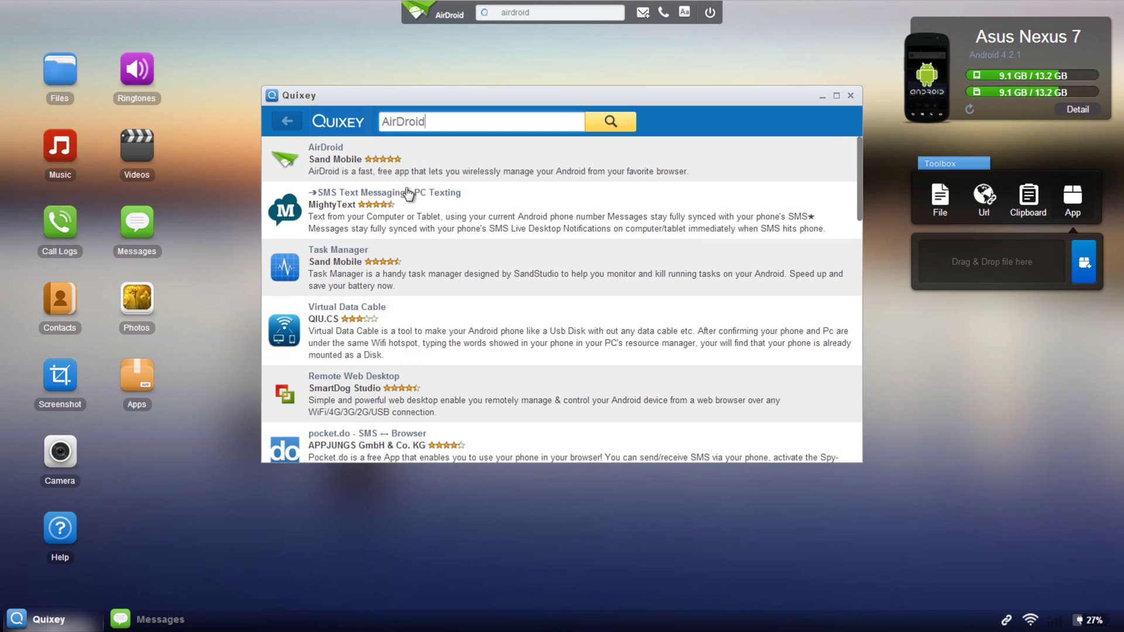
Open the AirDroid result's 3.70MB app details, scroll its description, then close Quixey.
click(405, 171)
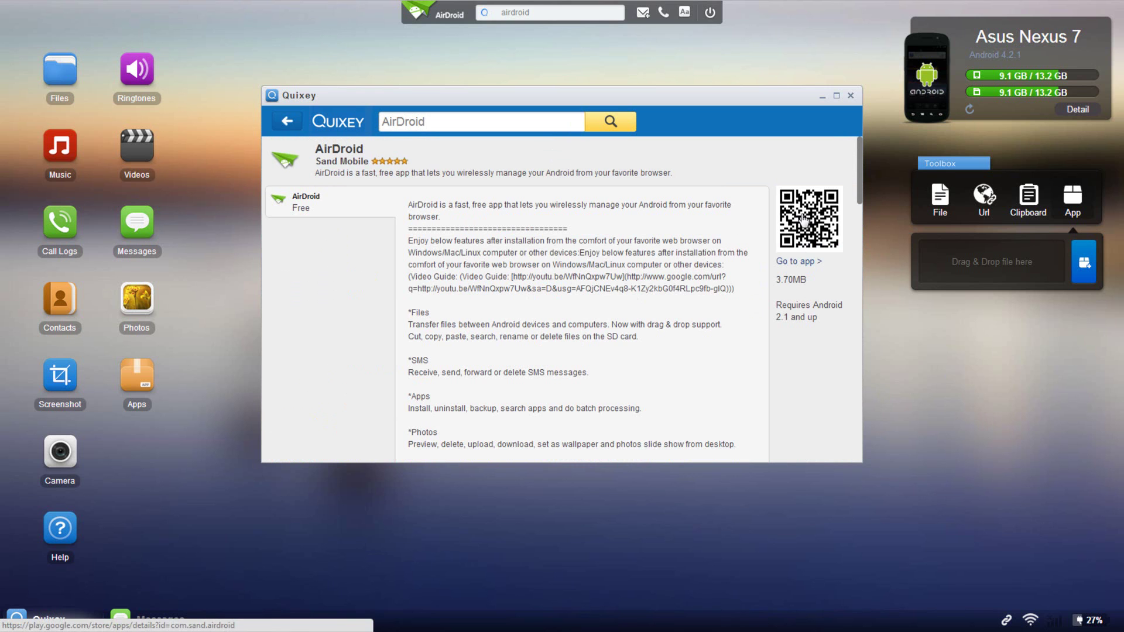
scroll(579, 319, down, 8)
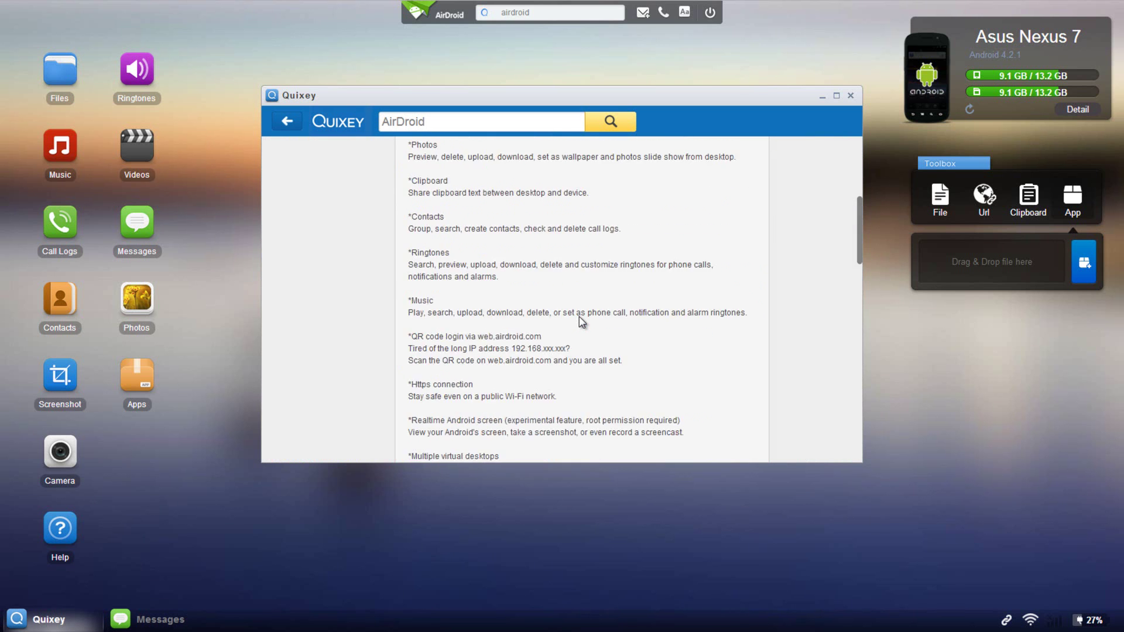
scroll(580, 319, down, 10)
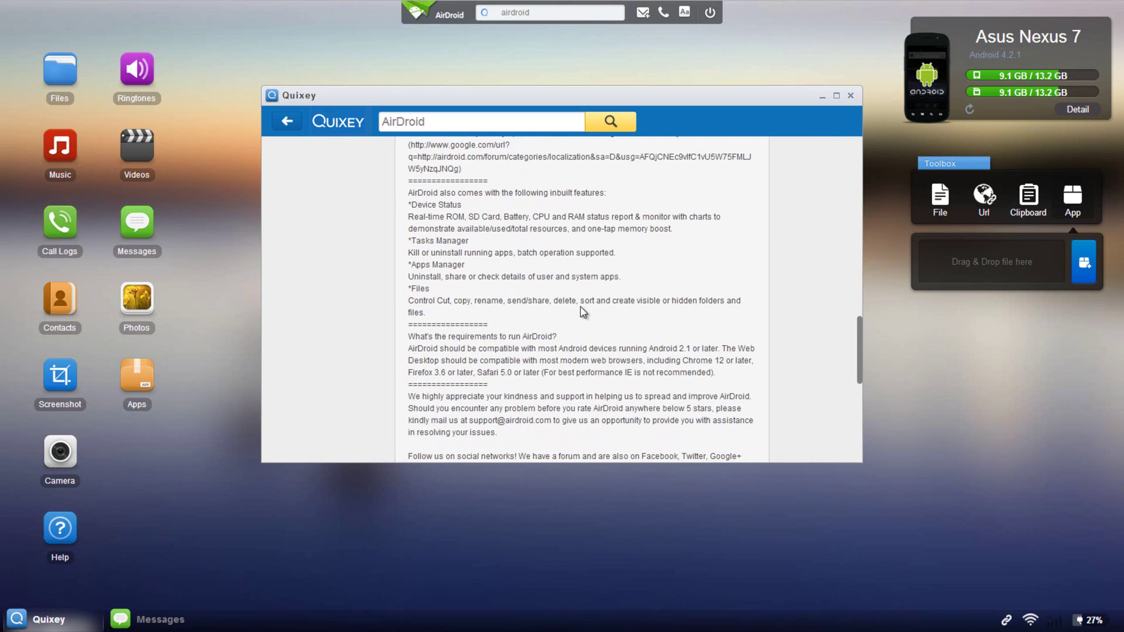
click(852, 96)
Dismiss the top search box and open the Language window showing English selected.
click(509, 14)
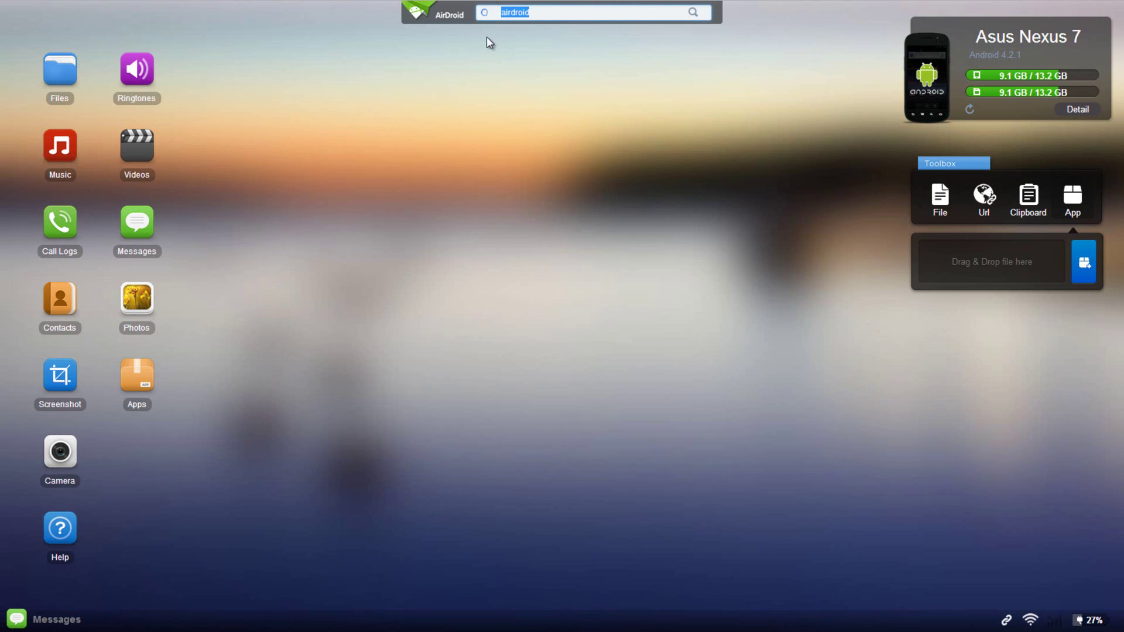
click(698, 121)
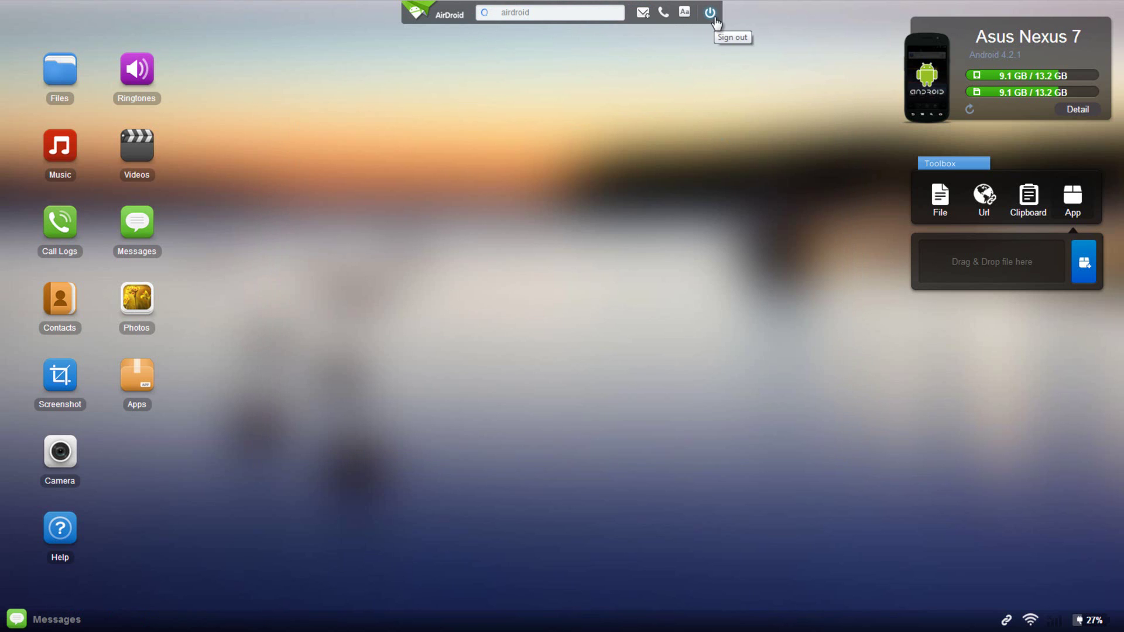
click(684, 13)
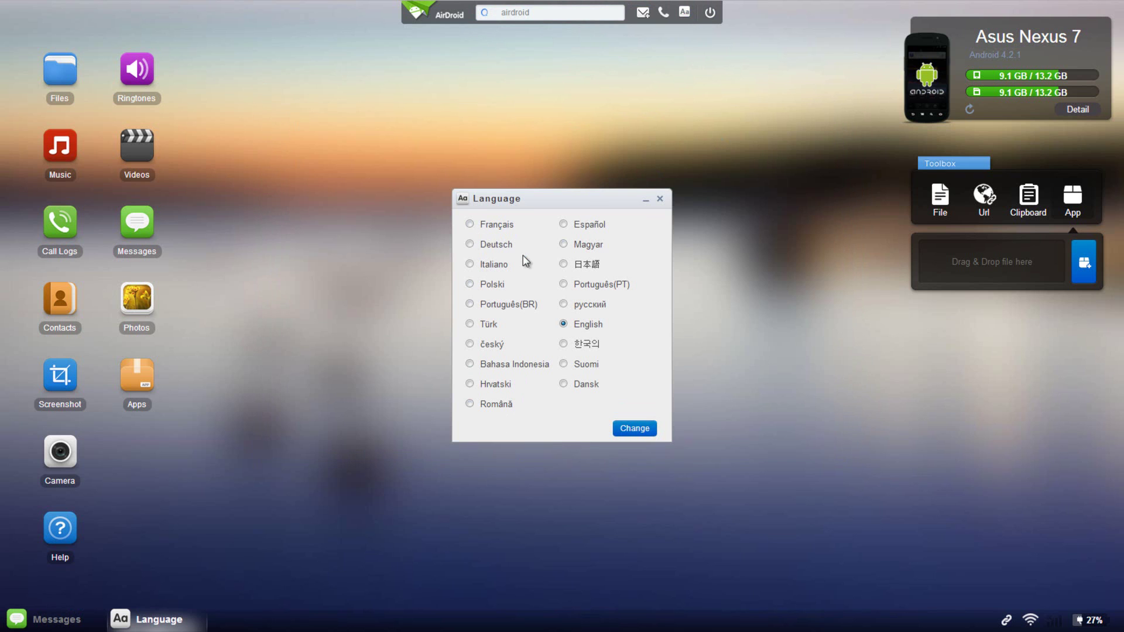
Close the Language dialog, then open and close the dial pad and a blank New Message window.
click(661, 199)
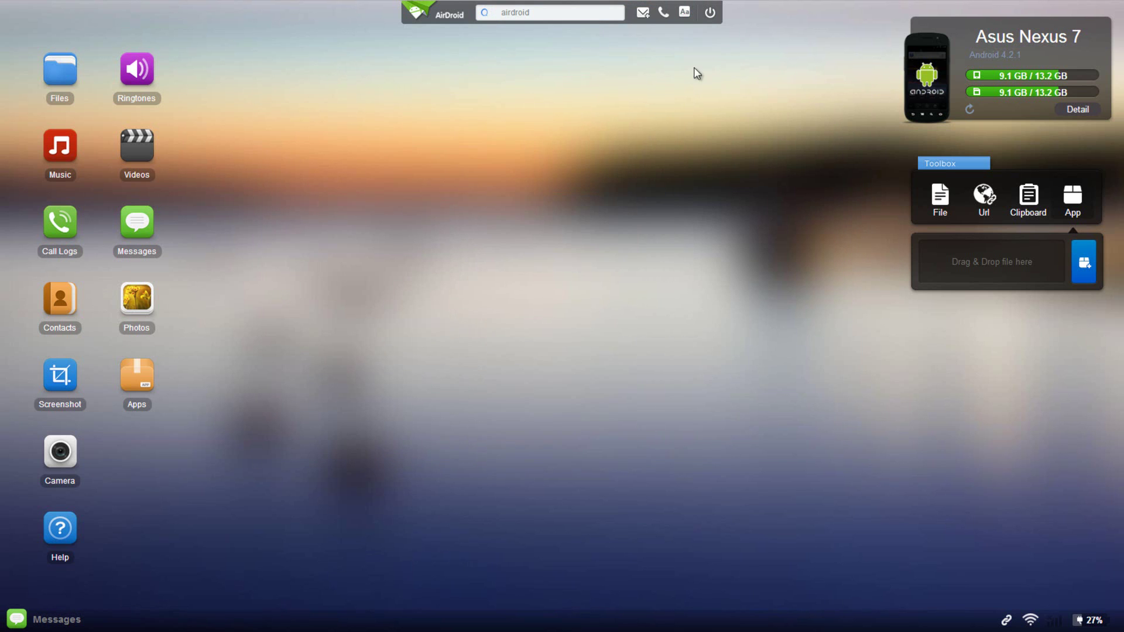
click(665, 14)
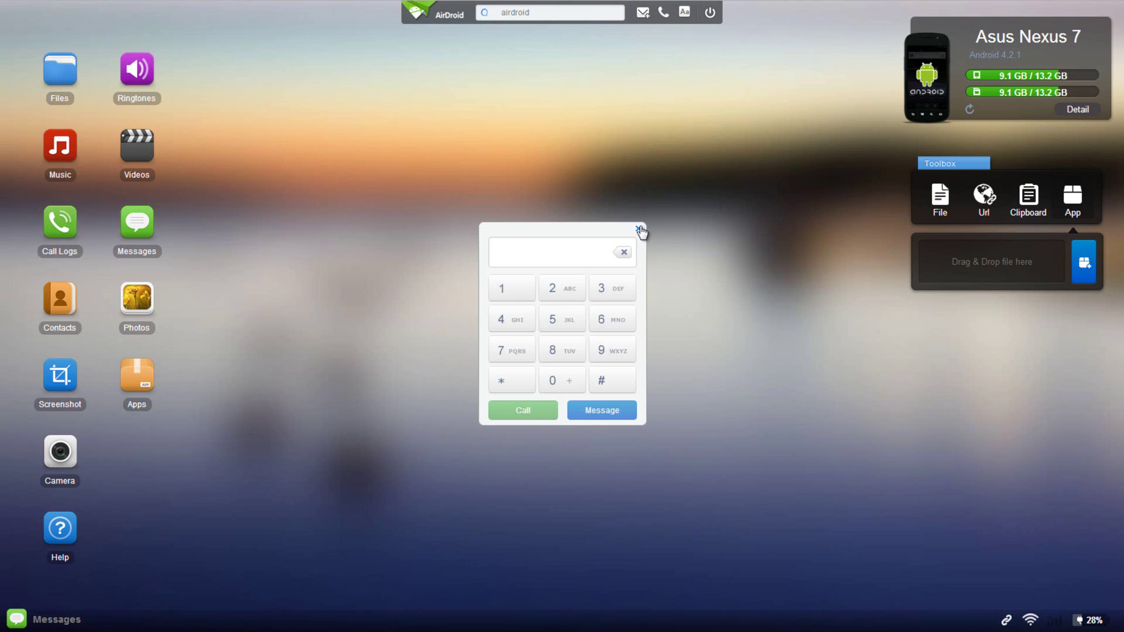
click(639, 229)
click(642, 12)
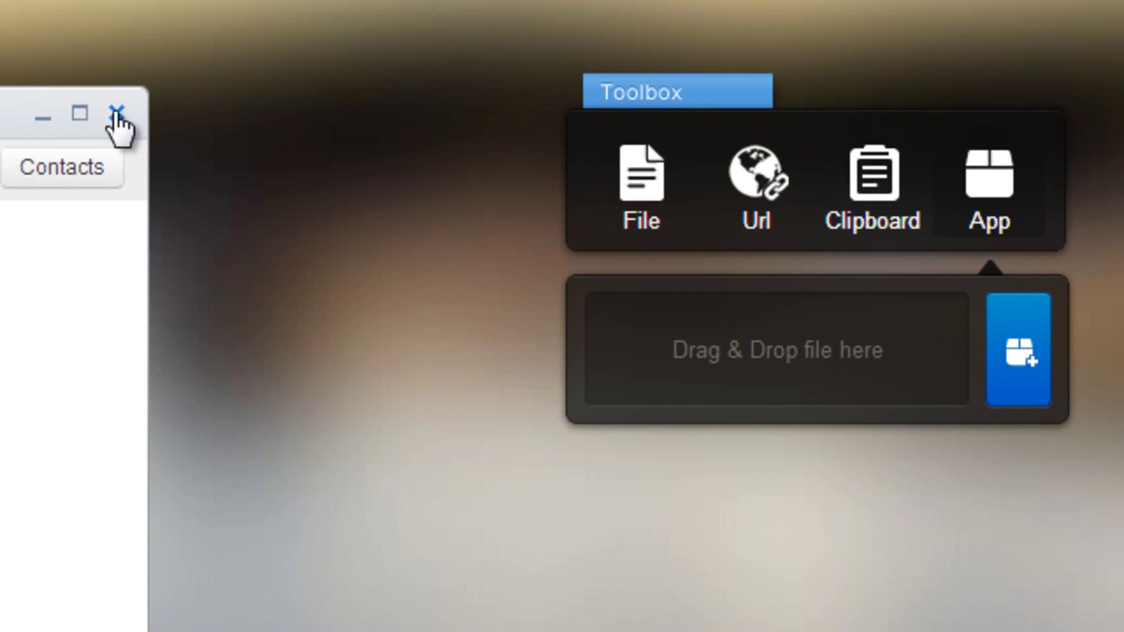
click(287, 0)
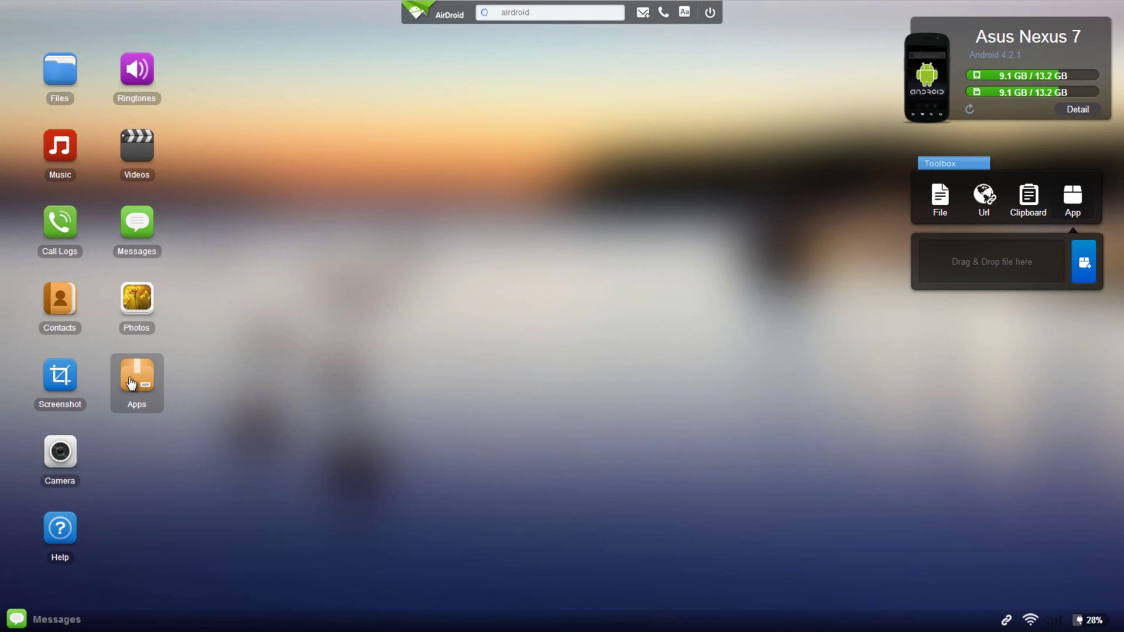
Open the Apps manager and scroll through the user-installed apps list.
click(132, 384)
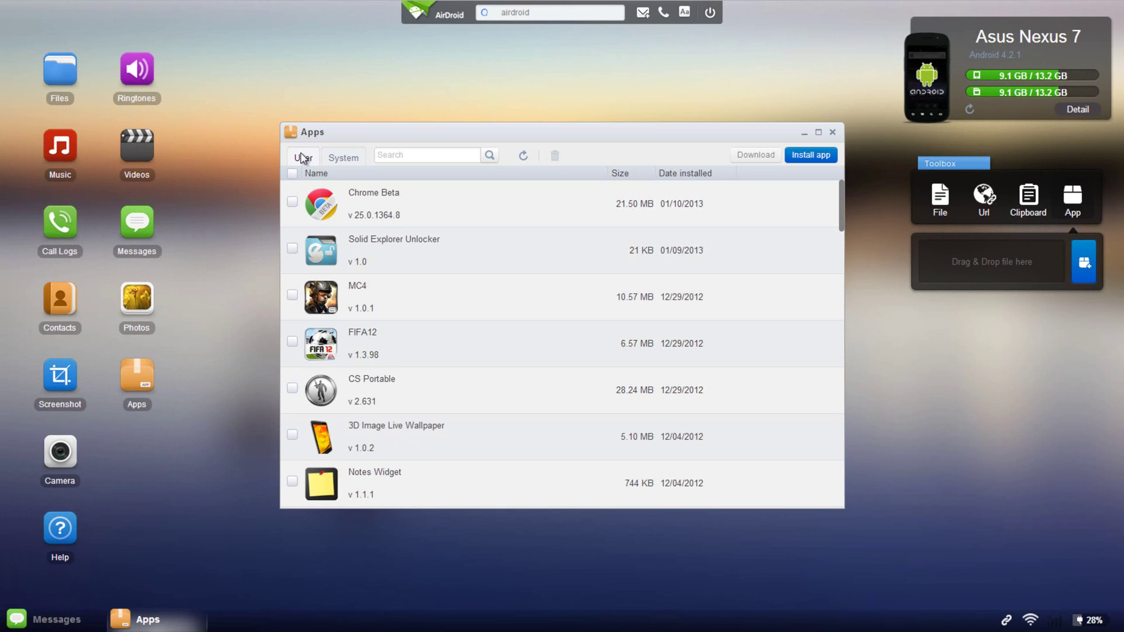
click(338, 159)
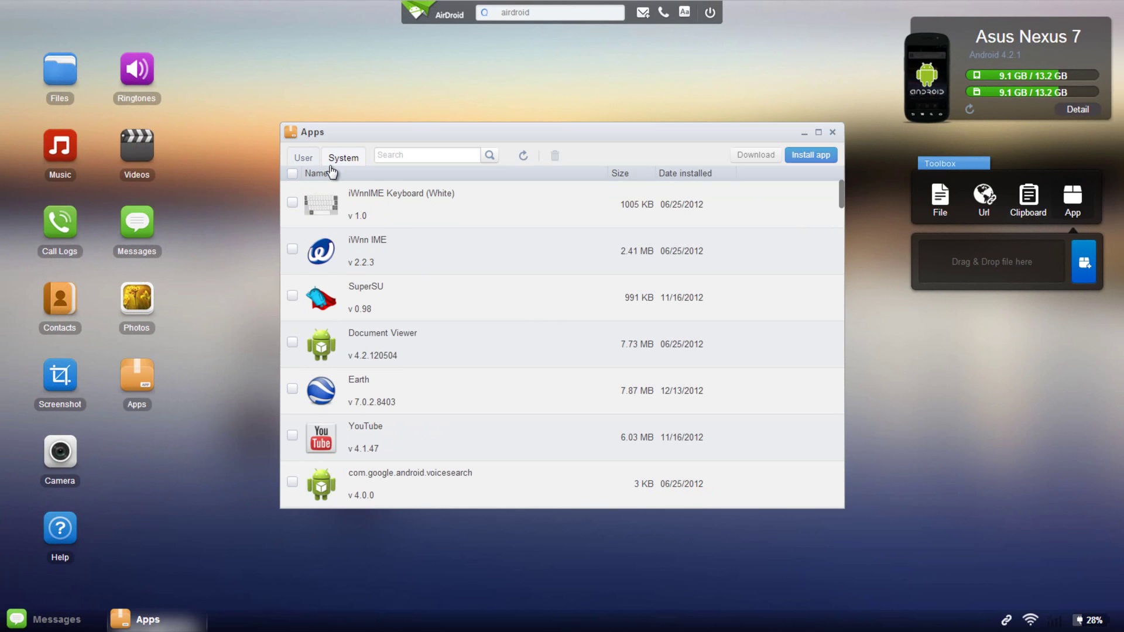
click(303, 157)
scroll(302, 270, down, 2)
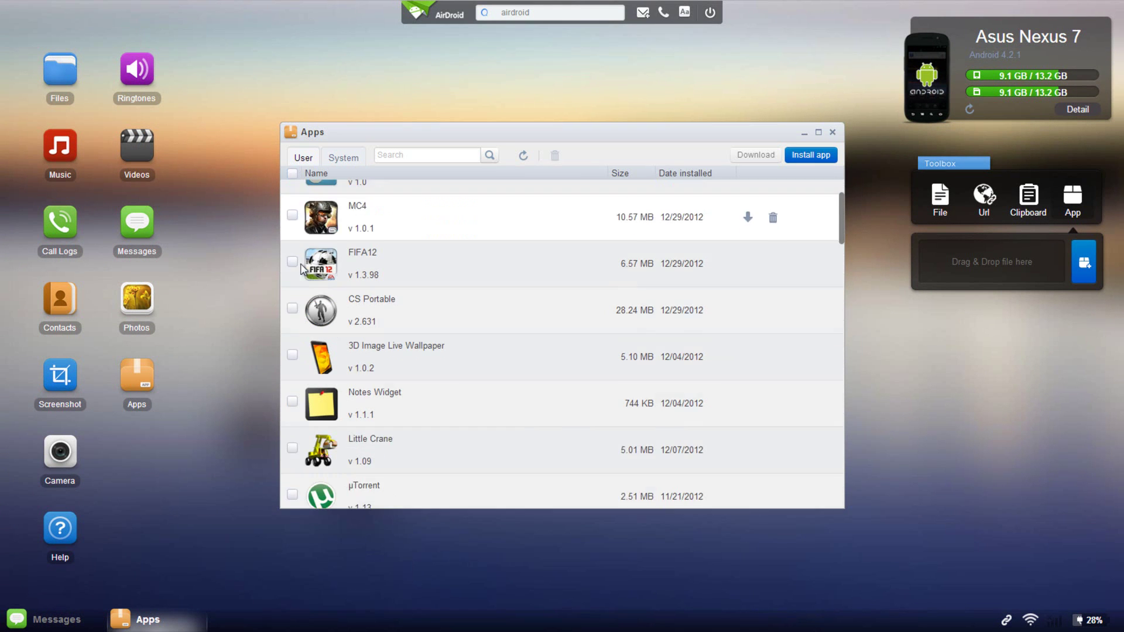
scroll(386, 328, down, 5)
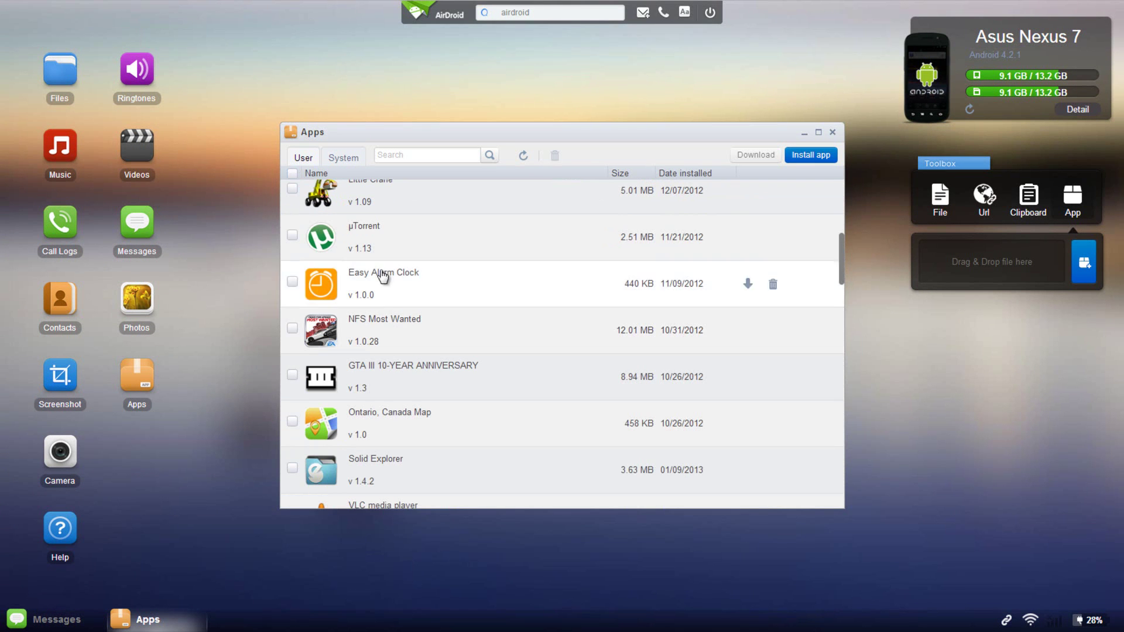
Switch to the System tab and scroll down the installed system apps with their sizes.
click(350, 158)
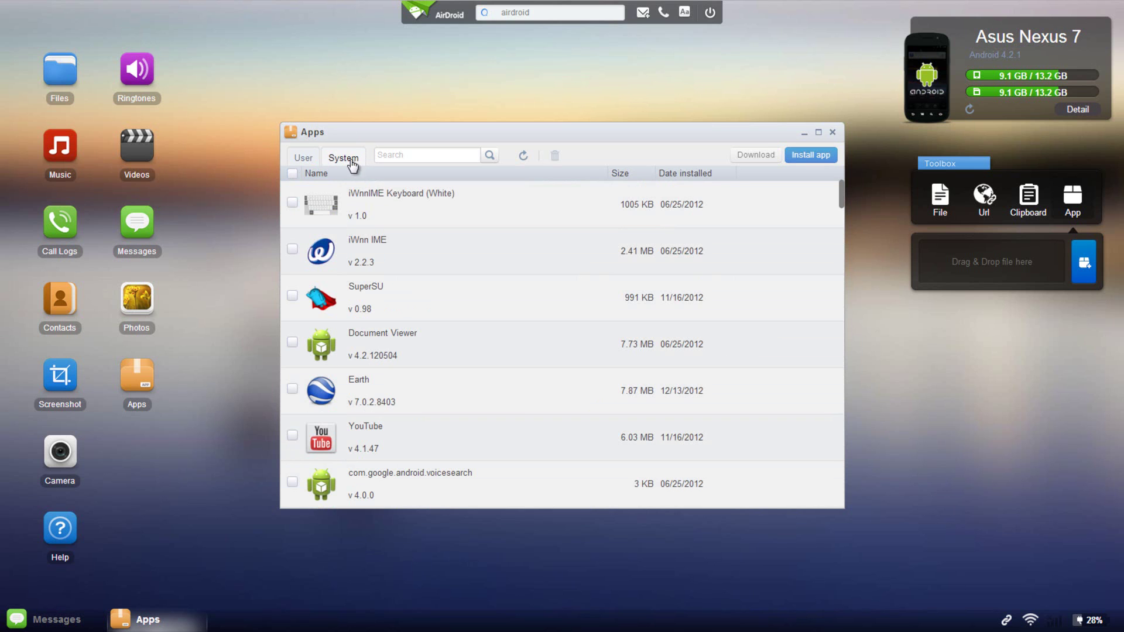
scroll(385, 310, down, 1)
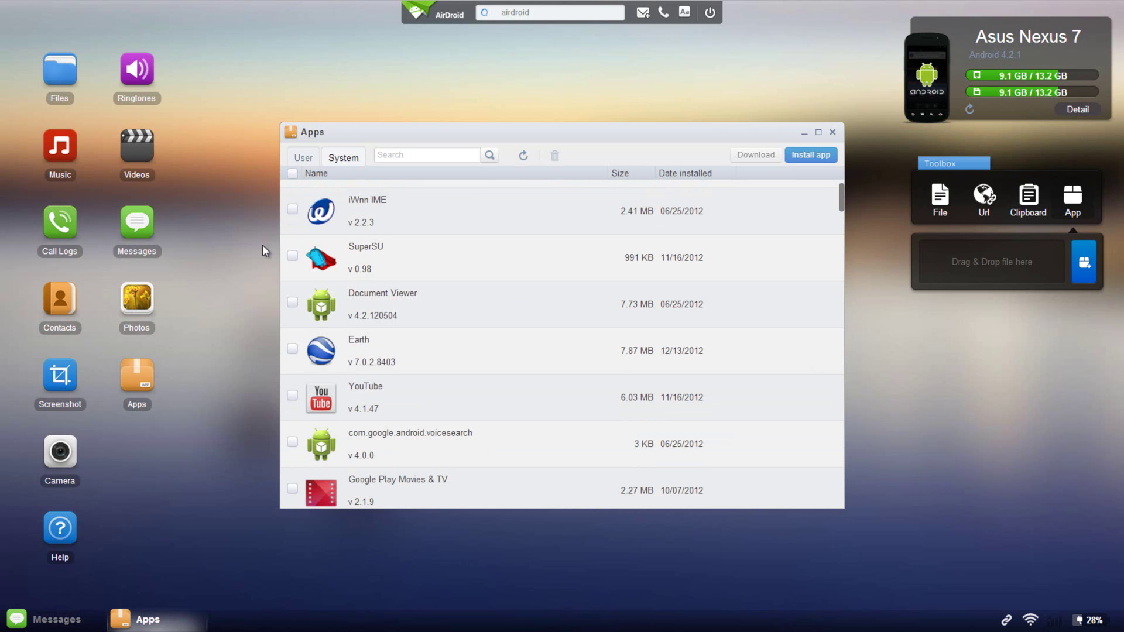
scroll(304, 261, down, 1)
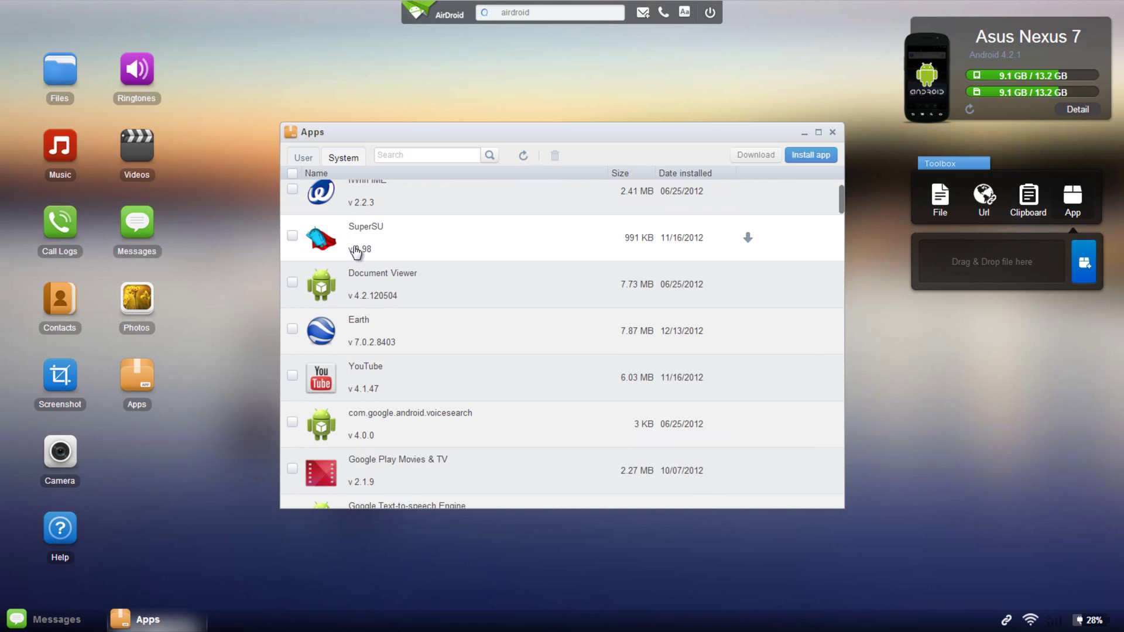
scroll(355, 253, down, 1)
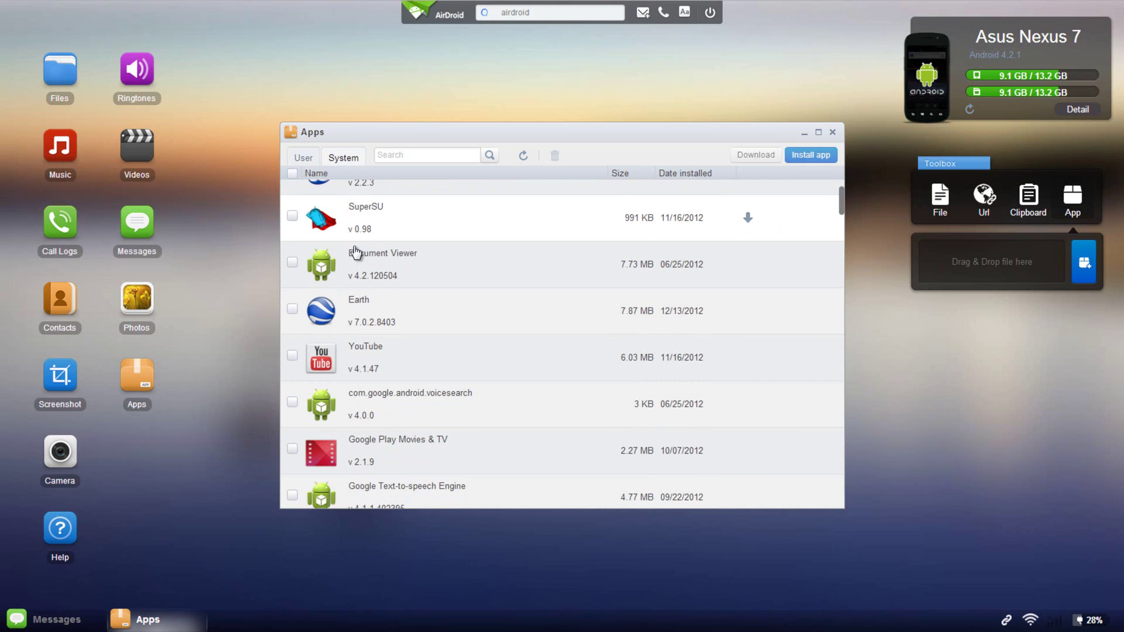
scroll(355, 252, down, 1)
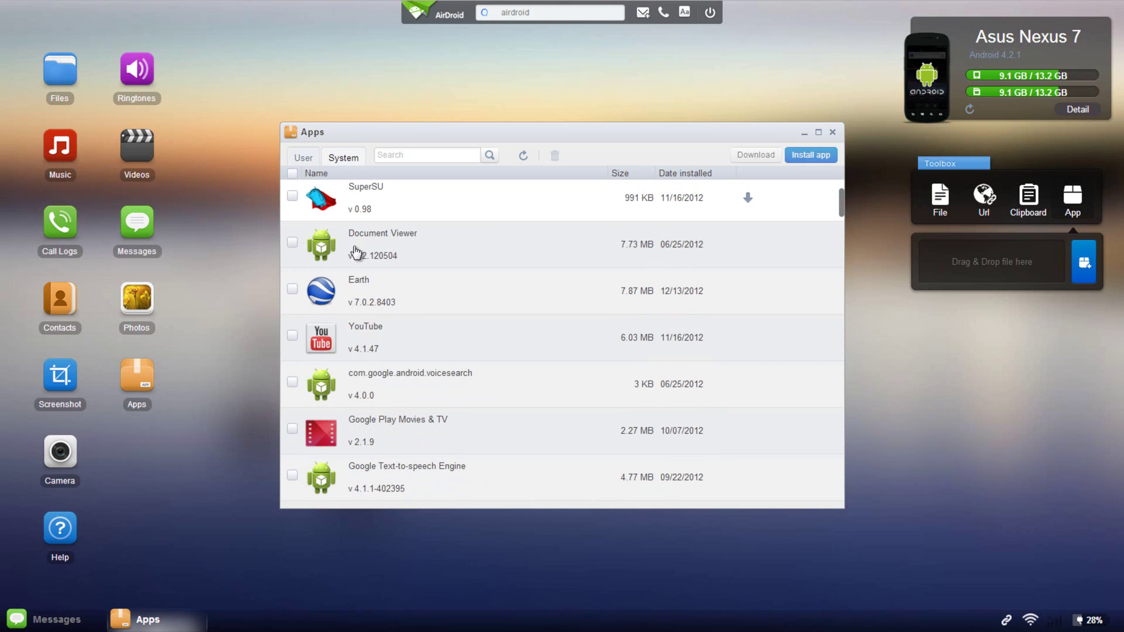
scroll(355, 253, down, 15)
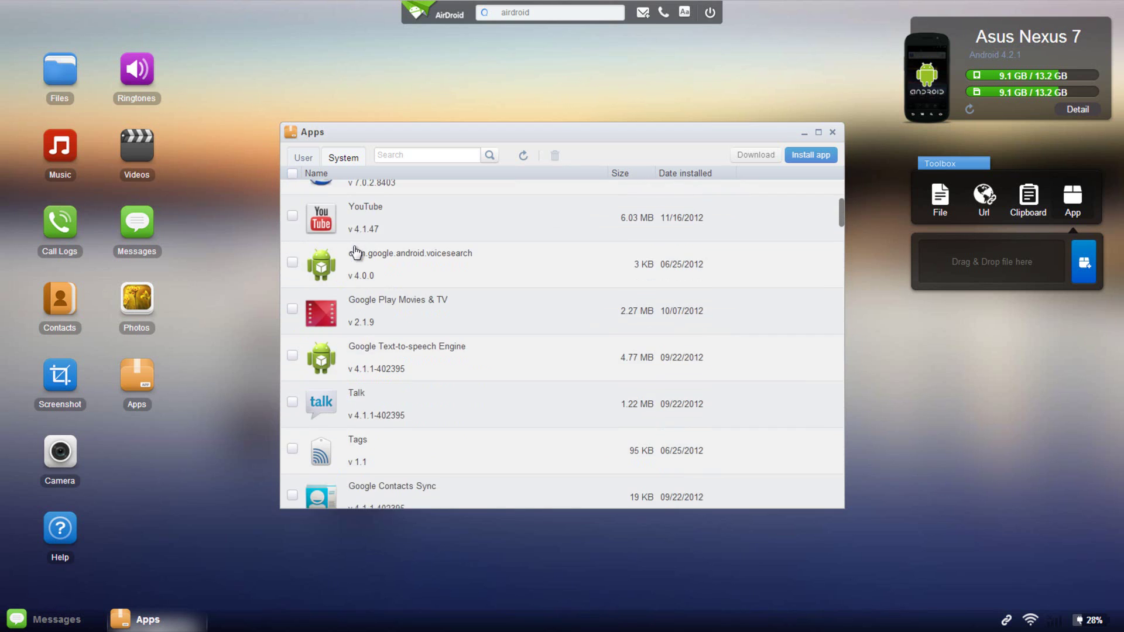
scroll(464, 452, down, 6)
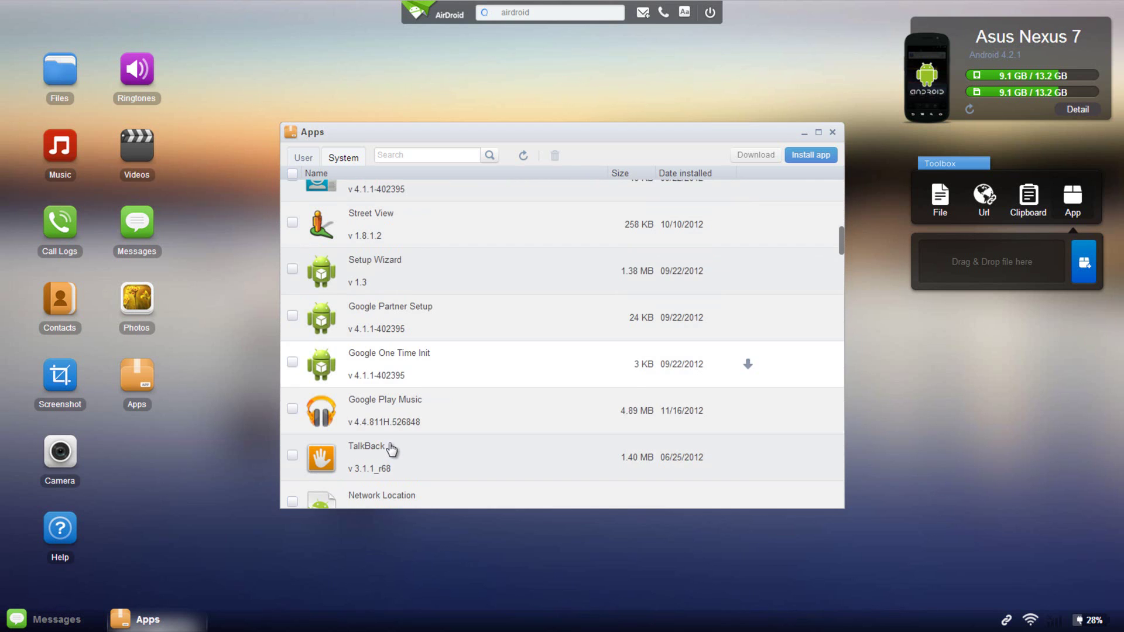
Close the Apps window and open Files at SD Card/airdroid/upload.
click(832, 134)
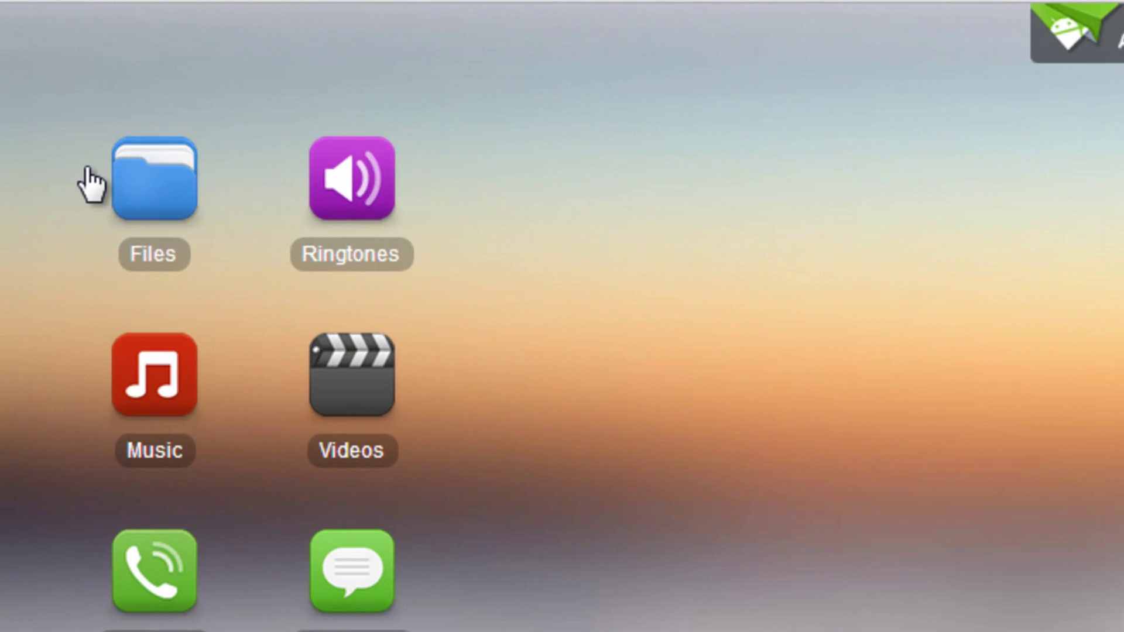
click(36, 68)
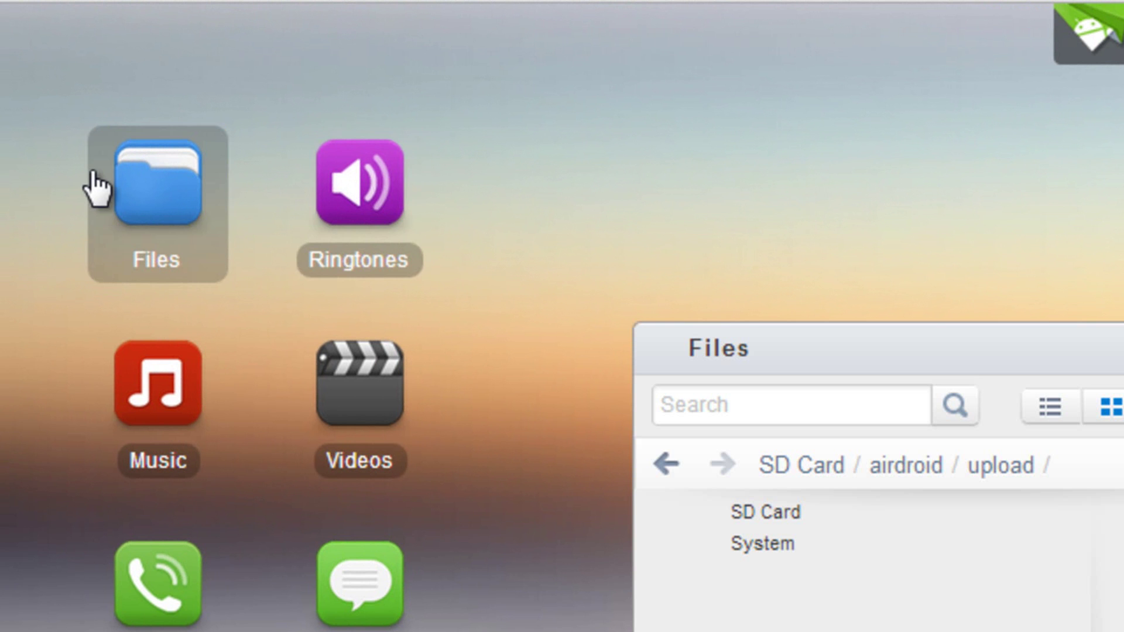